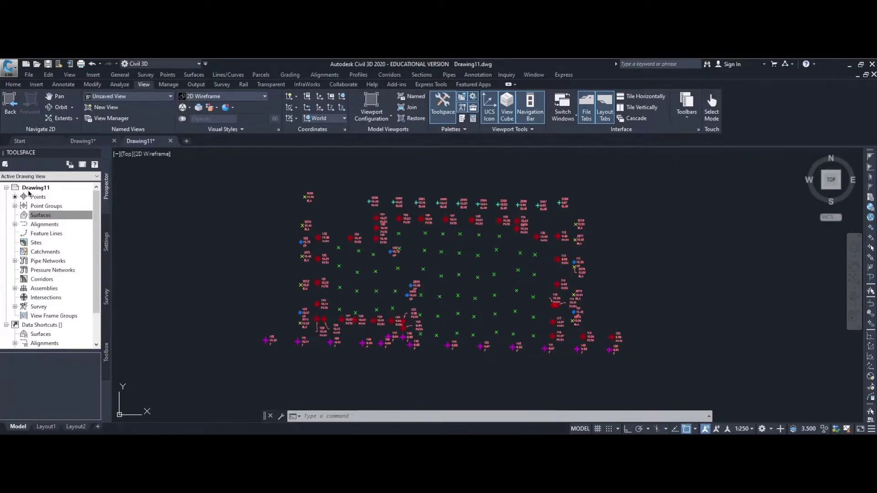
Step: Create a new TIN surface on layer C-TOPO using the Contours 2m and 10m (Background) style
right_click(40, 218)
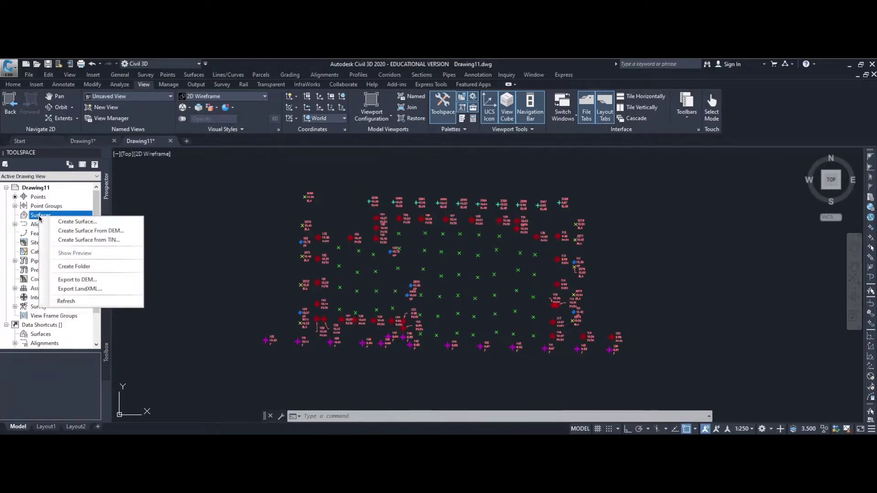
left_click(77, 222)
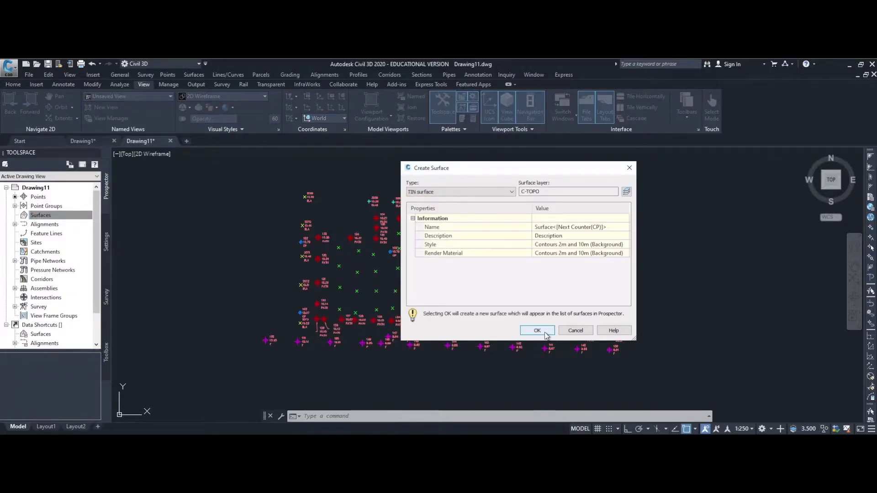
left_click(545, 333)
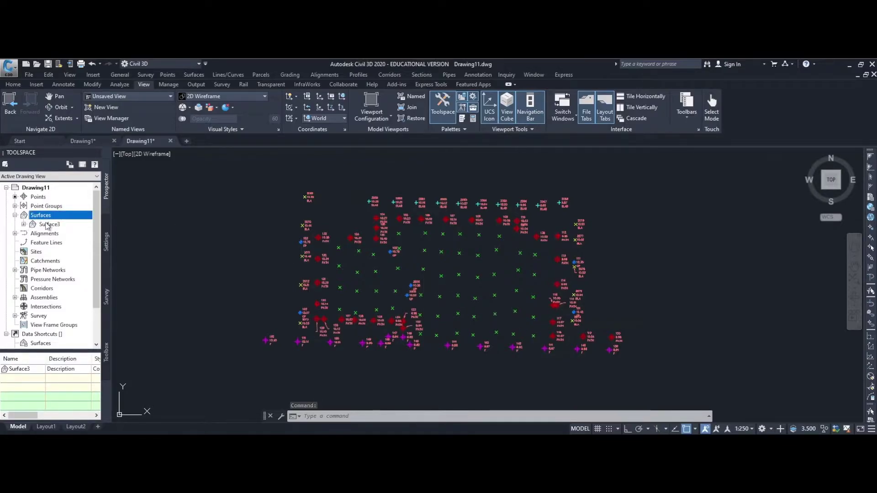
Step: Start adding point groups to the new surface's definition
left_click(24, 224)
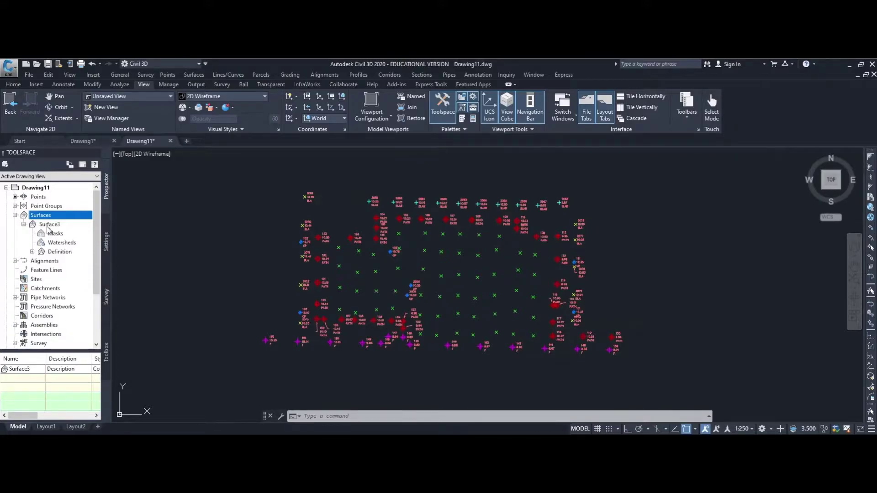
left_click(32, 252)
scroll(98, 250, "down", 1)
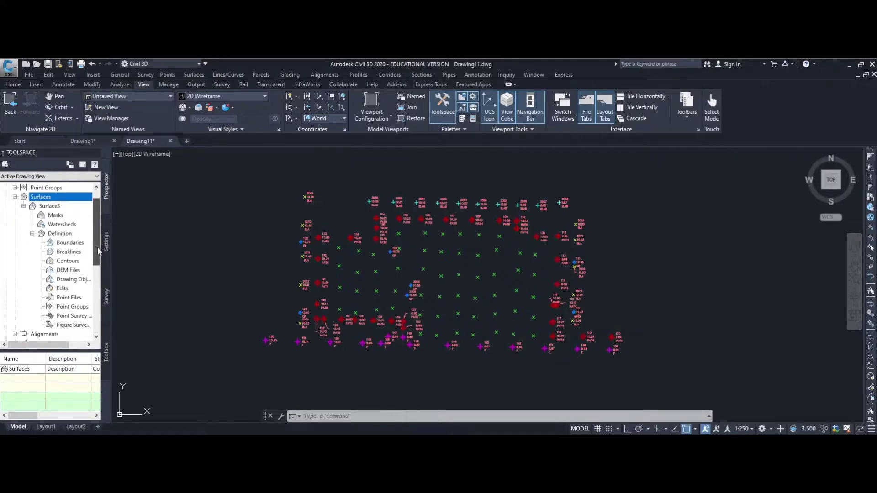
scroll(98, 247, "down", 1)
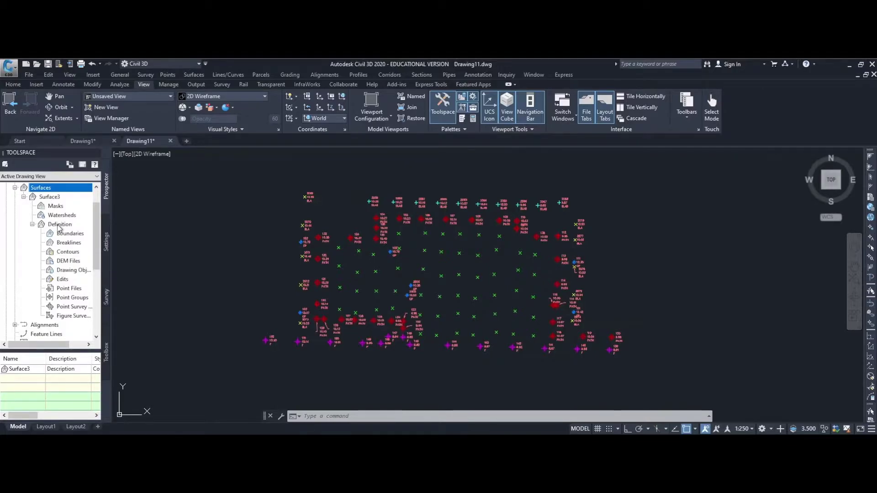
left_click(72, 298)
right_click(70, 298)
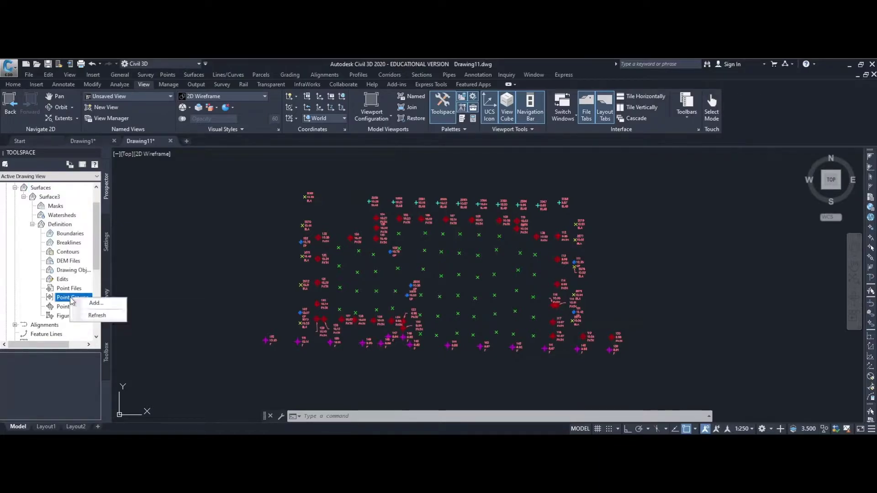
left_click(96, 303)
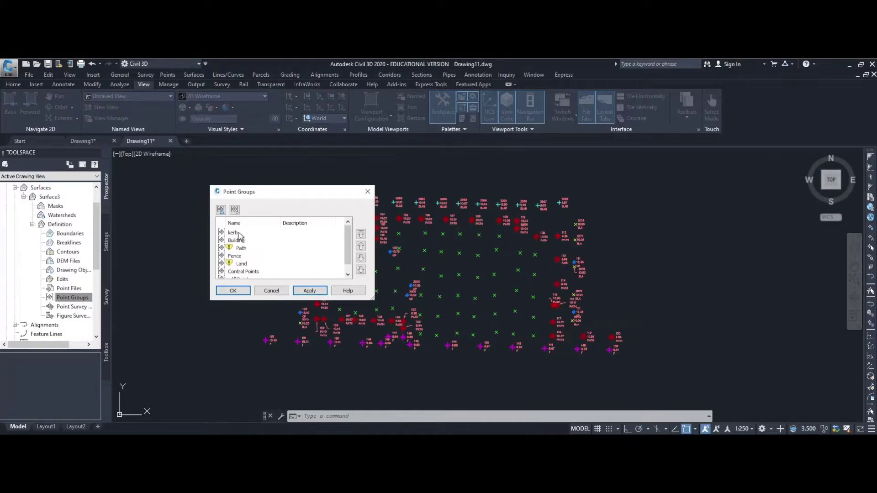
left_click(237, 234)
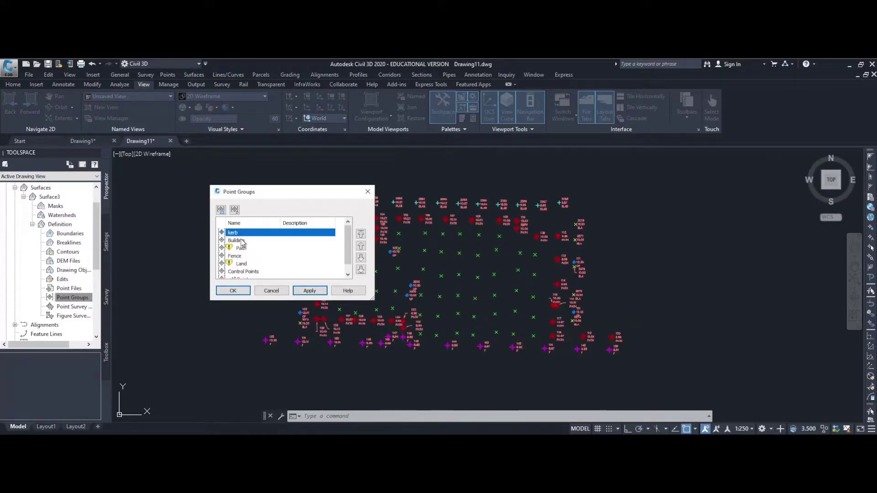
left_click(243, 249, "ctrl")
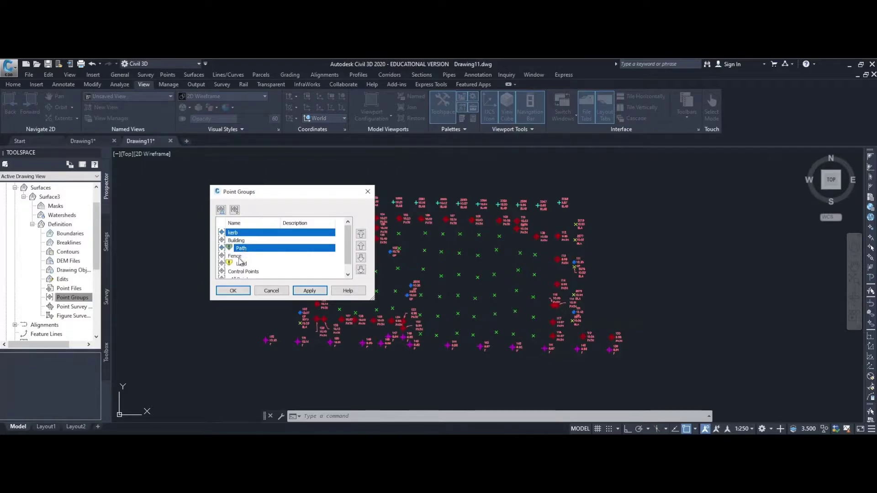
left_click(239, 258, "ctrl")
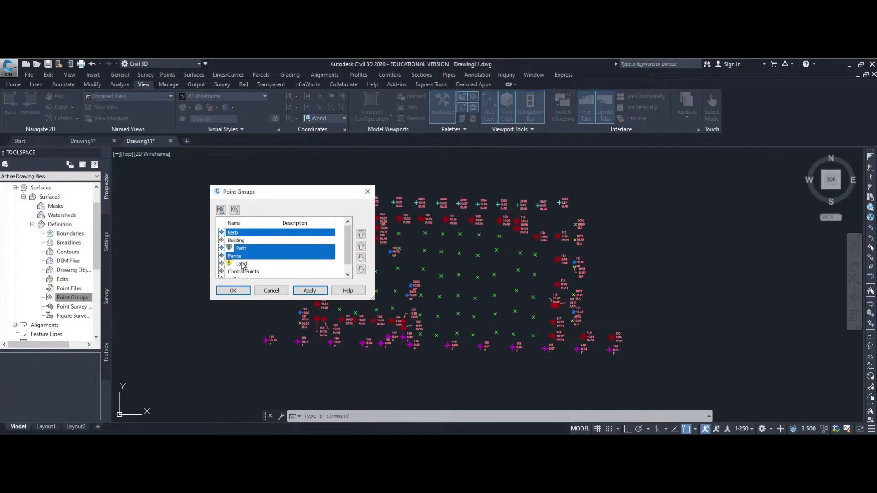
left_click(242, 265, "ctrl")
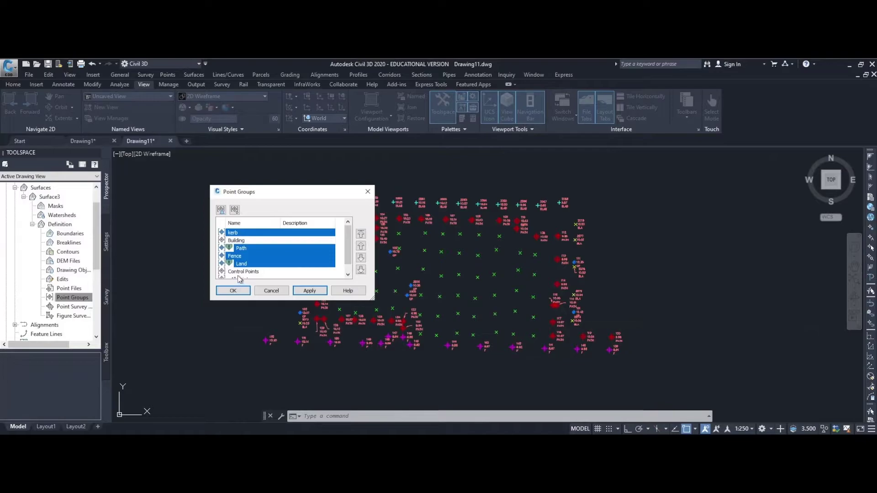
left_click(262, 274)
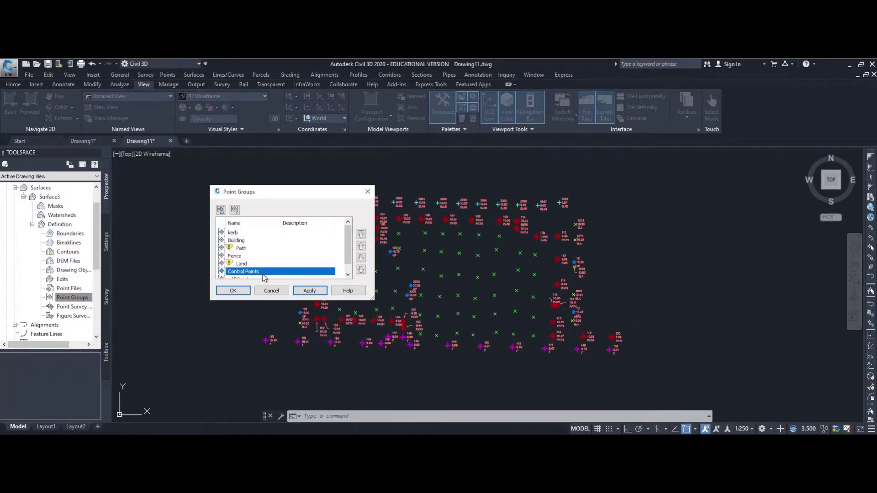
left_click(239, 242)
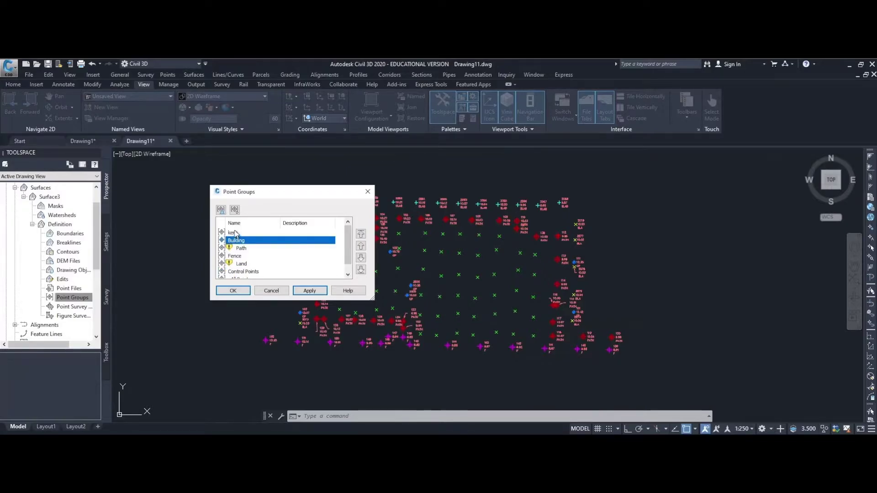
Step: Add the kerb, Path, Fence and Land point groups to the surface definition
left_click(236, 234)
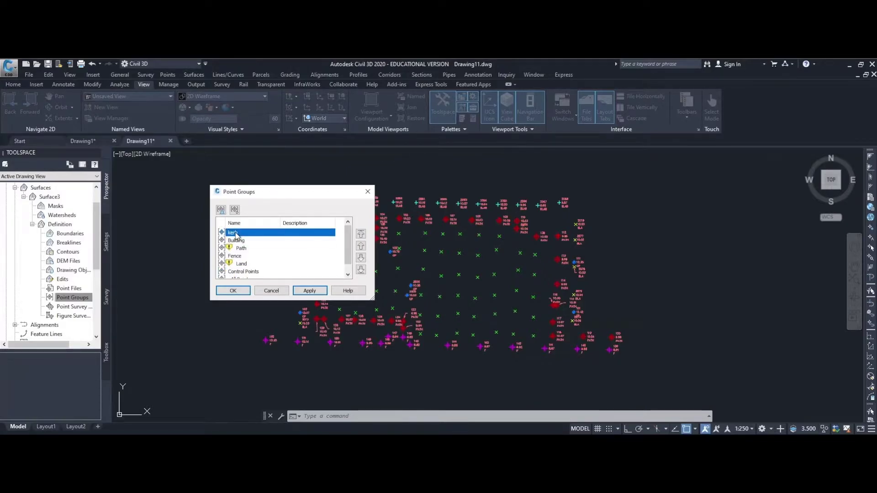
left_click(242, 249, "ctrl")
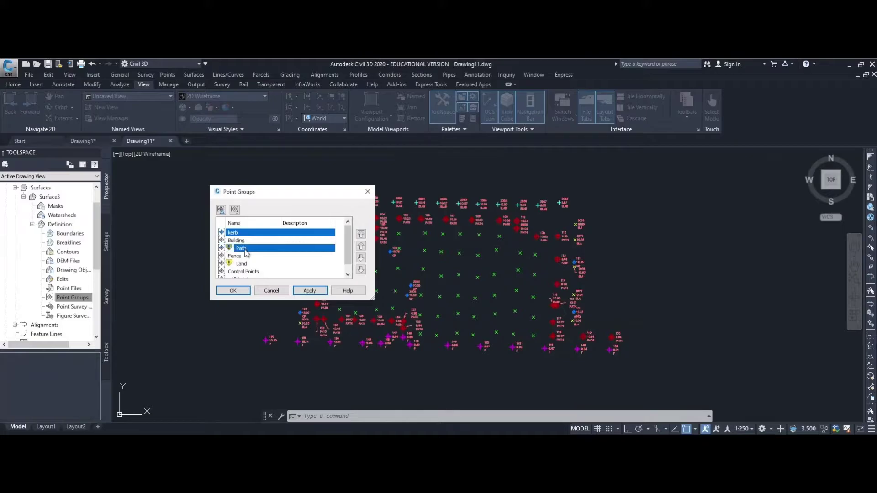
left_click(239, 257, "ctrl")
left_click(242, 265, "ctrl")
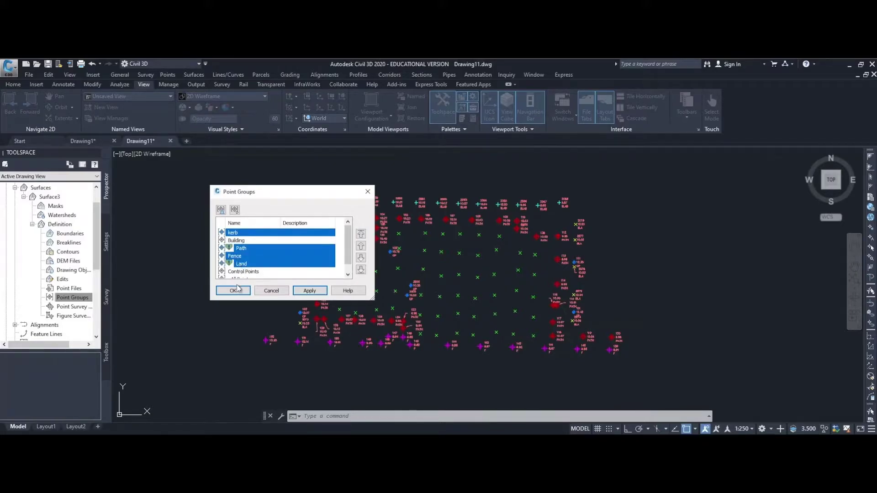
left_click(233, 291)
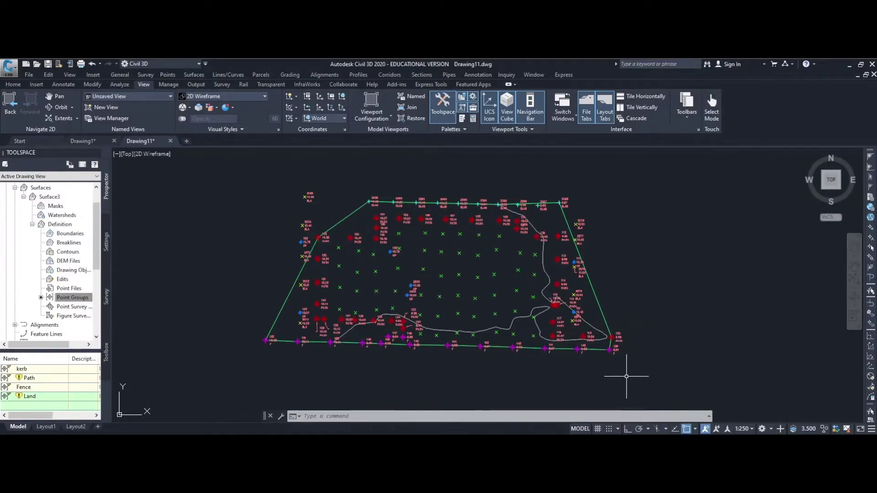
Step: Open Surface3's properties and edit its current surface style, Contours 2m and 10m (Background)
left_click(566, 219)
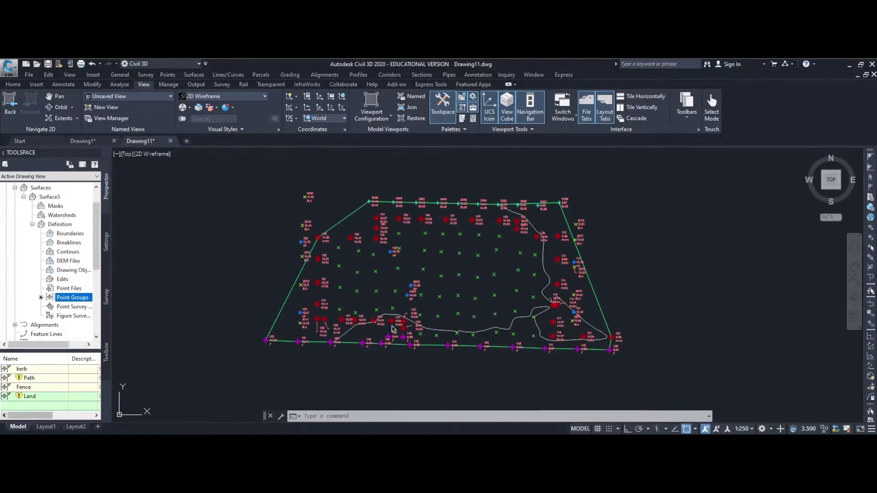
left_click(49, 197)
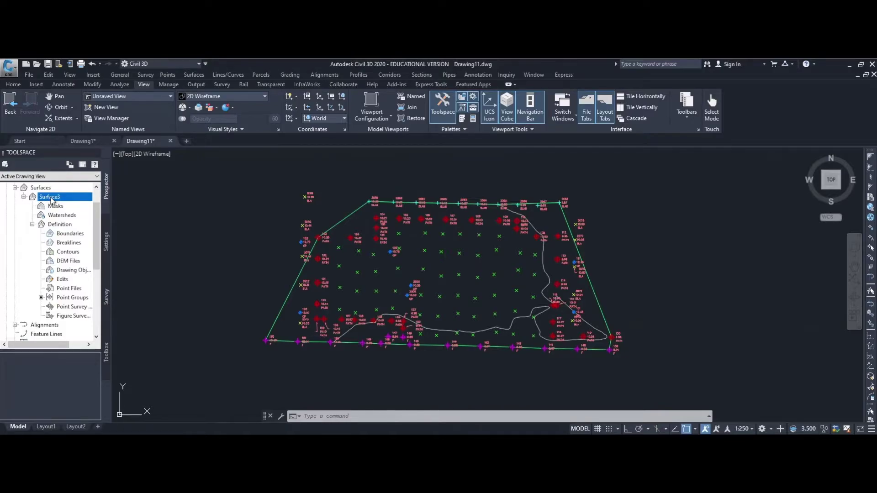
right_click(51, 197)
left_click(75, 203)
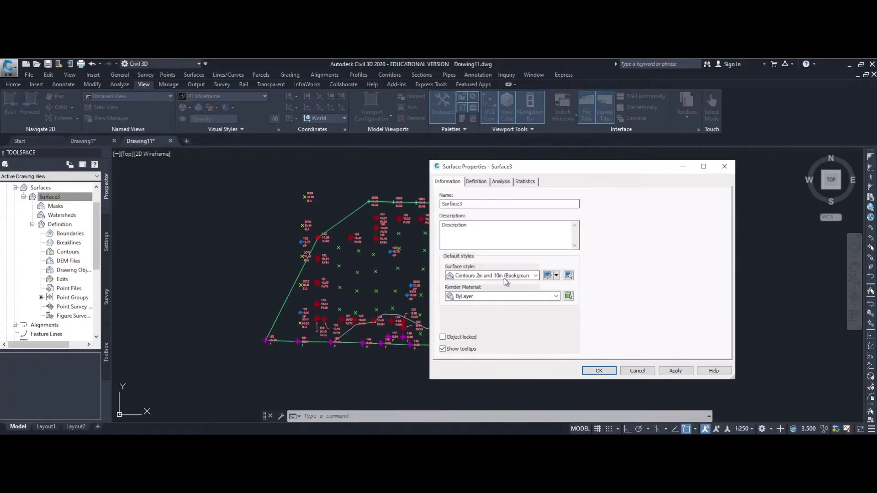
left_click(557, 276)
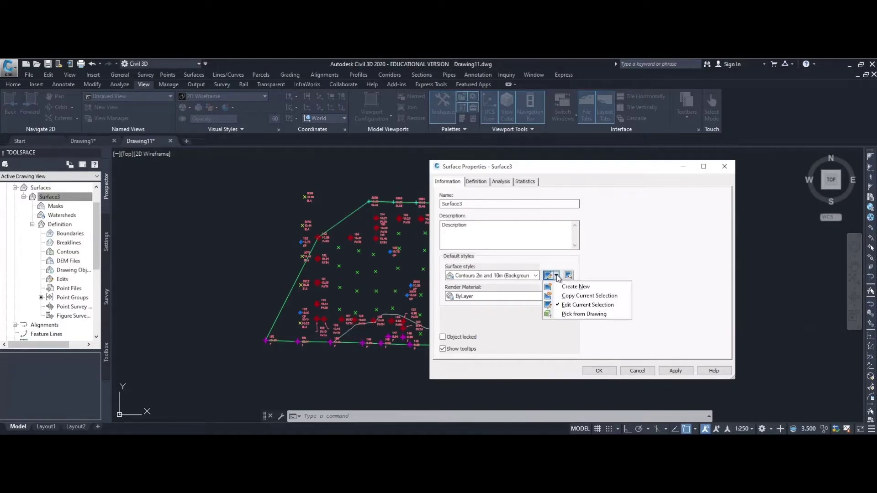
left_click(578, 305)
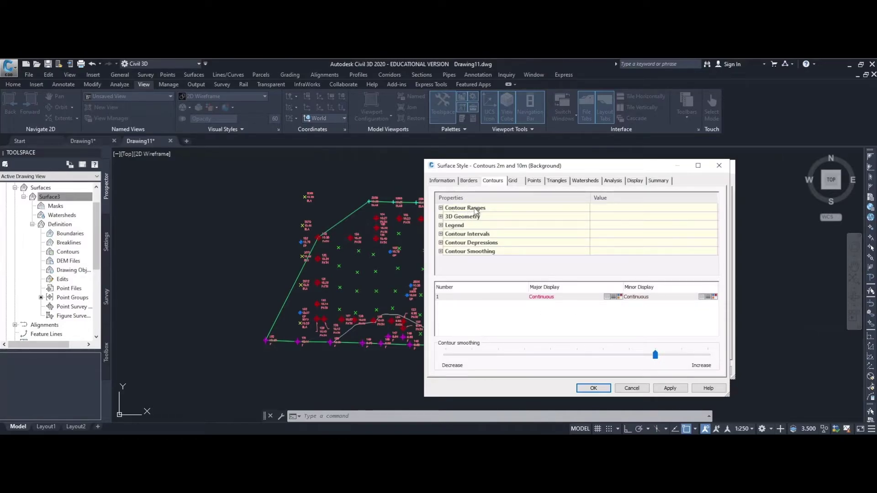
Step: Set the style's minor contour interval to 0.1 m and apply the change to the surface
left_click(441, 234)
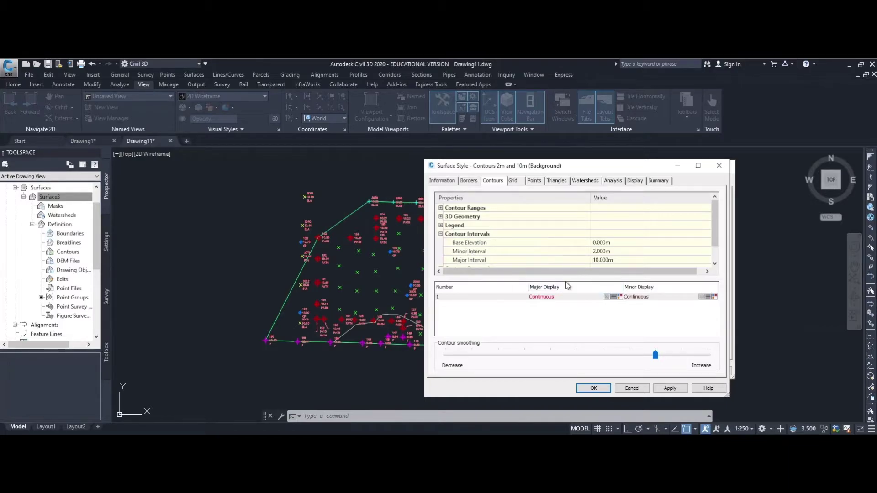
left_click(610, 250)
type("0.1")
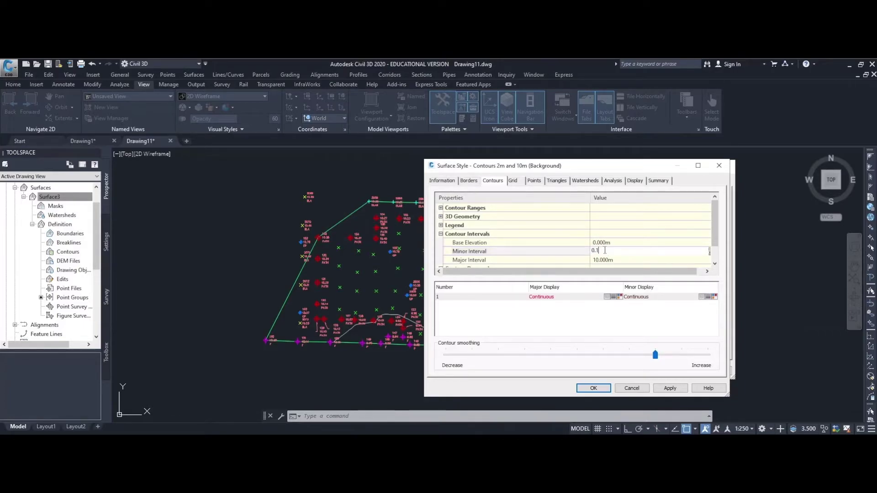
key("Return")
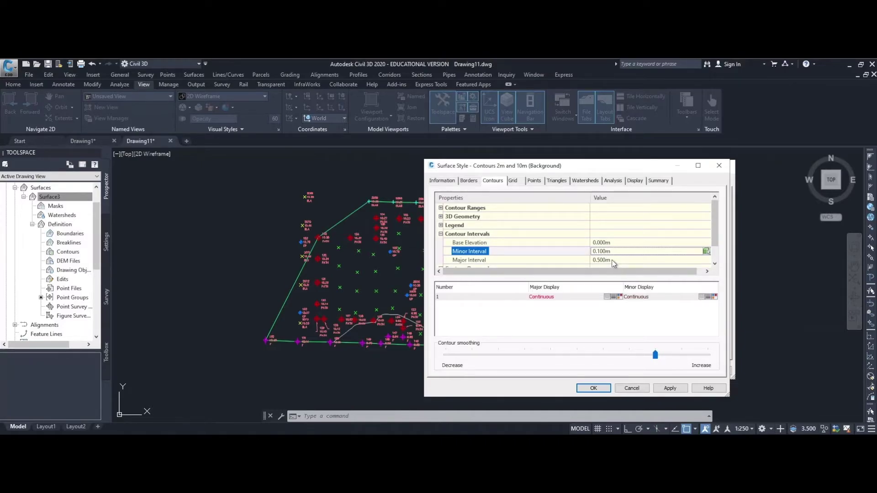
left_click(671, 388)
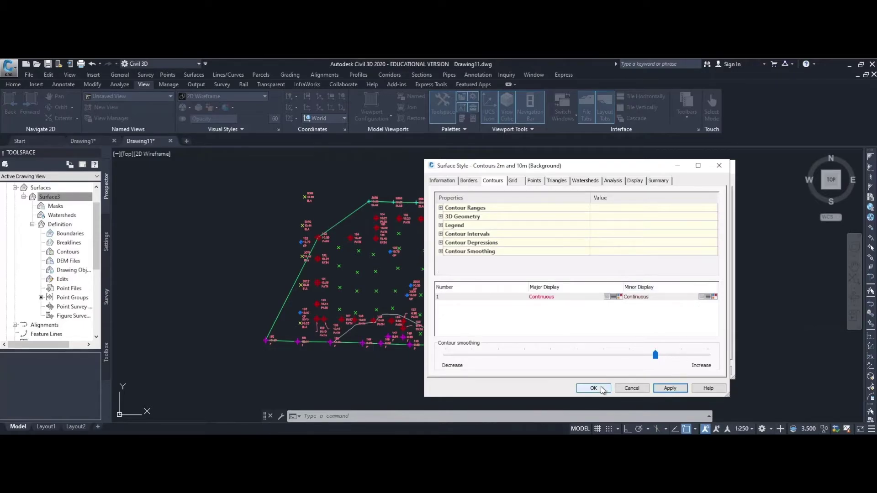
left_click(593, 388)
left_click(670, 371)
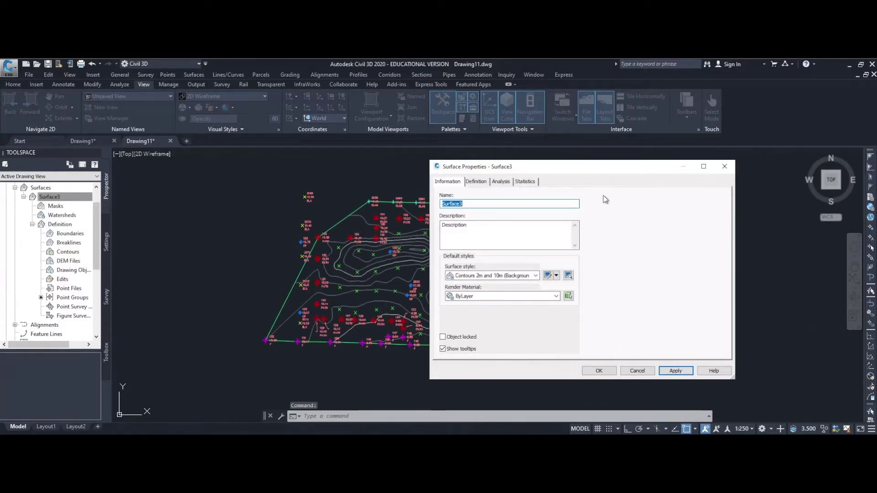
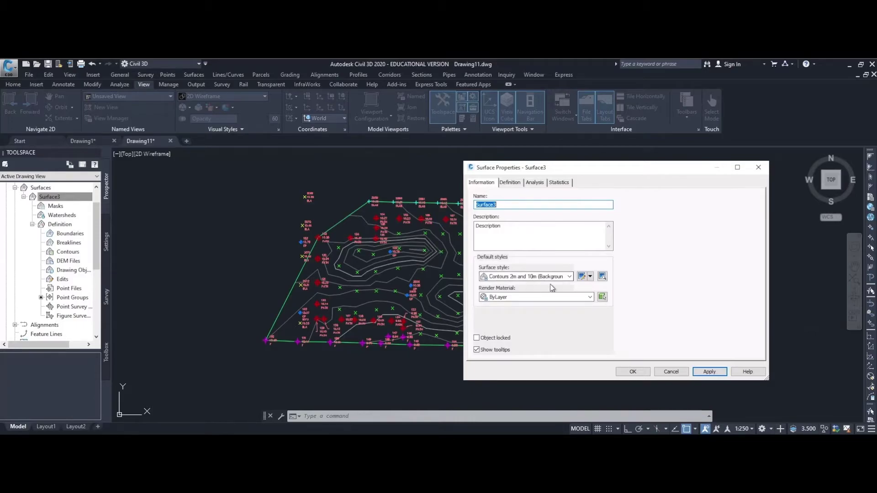
Step: Edit Surface3's current surface style and set Smooth Contours to True
left_click(591, 277)
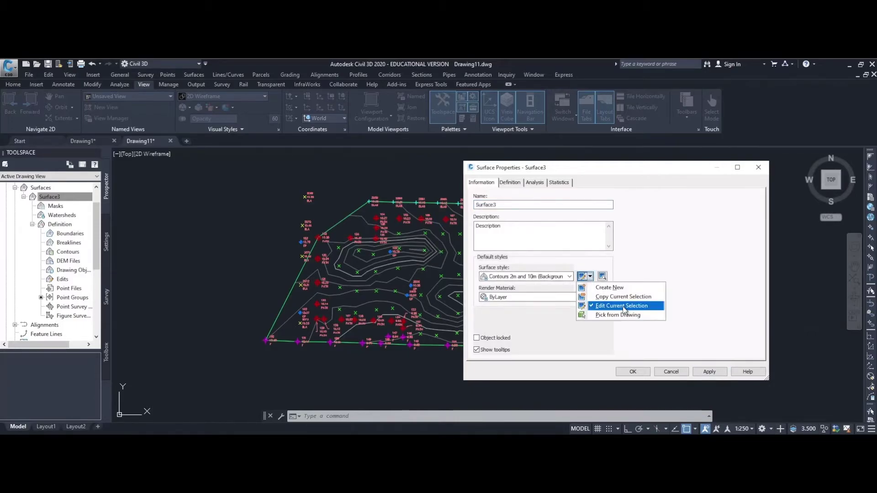
left_click(625, 306)
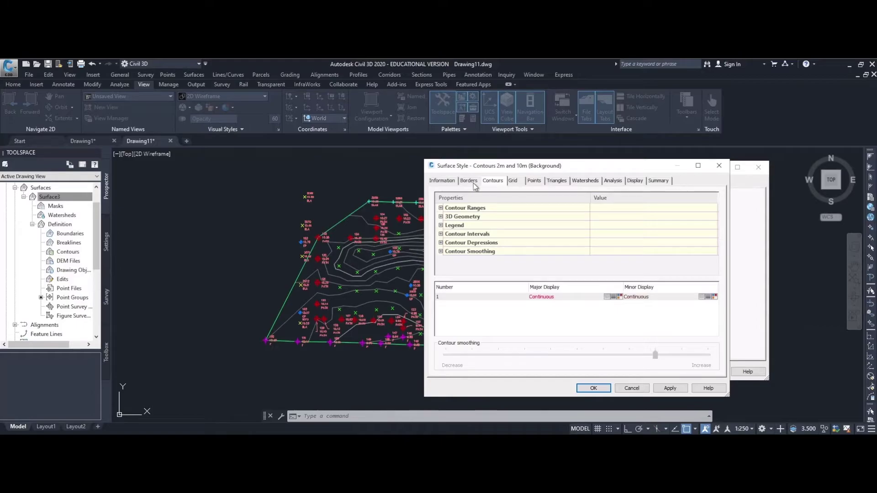
left_click(441, 251)
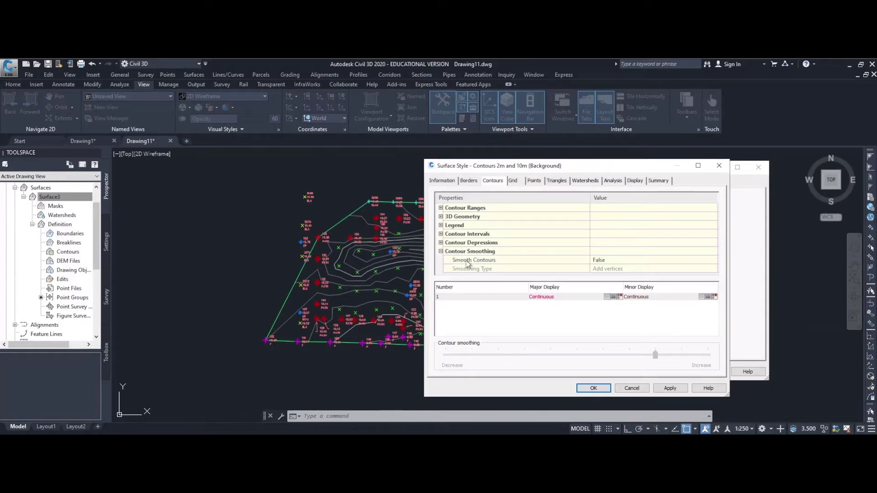
left_click(623, 263)
left_click(623, 263)
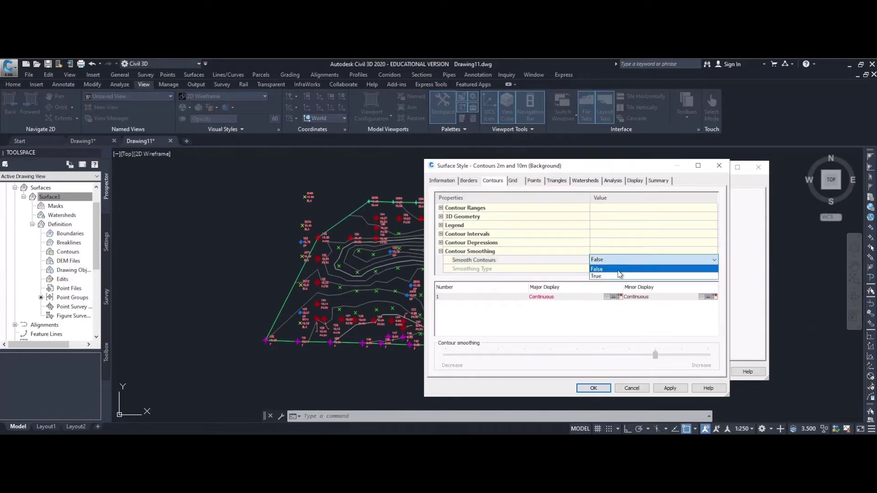
left_click(619, 276)
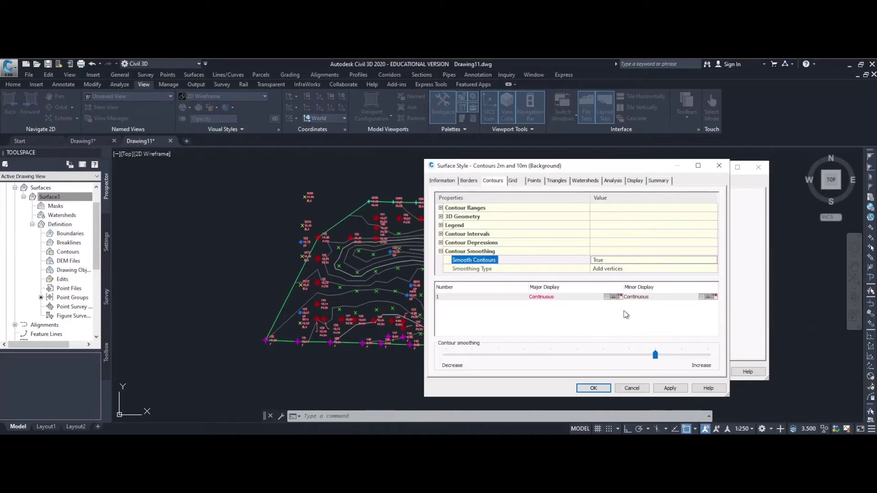
Step: Lower the contour smoothing amount to about a fifth of its range and apply the style to the surface
left_click(580, 355)
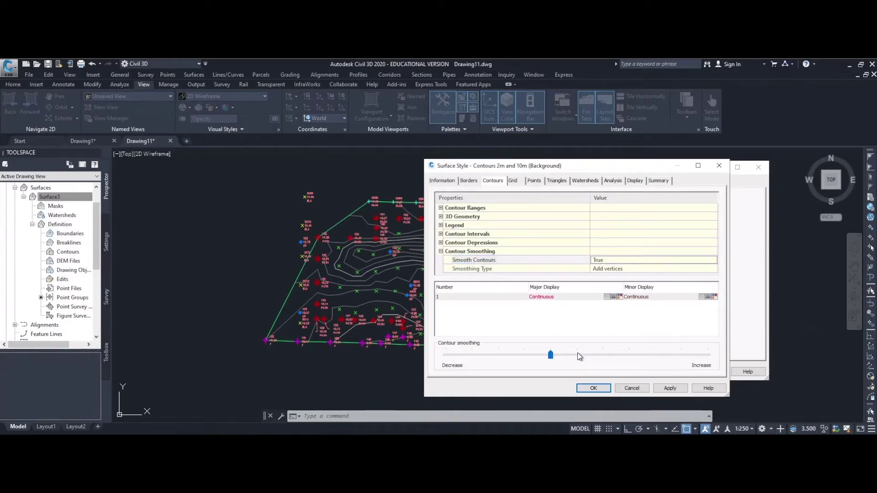
left_click(498, 356)
left_click(673, 389)
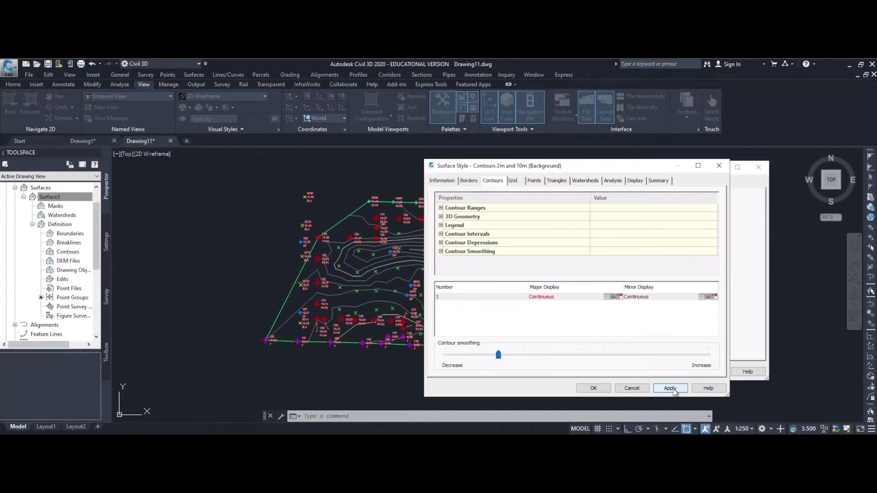
left_click(587, 390)
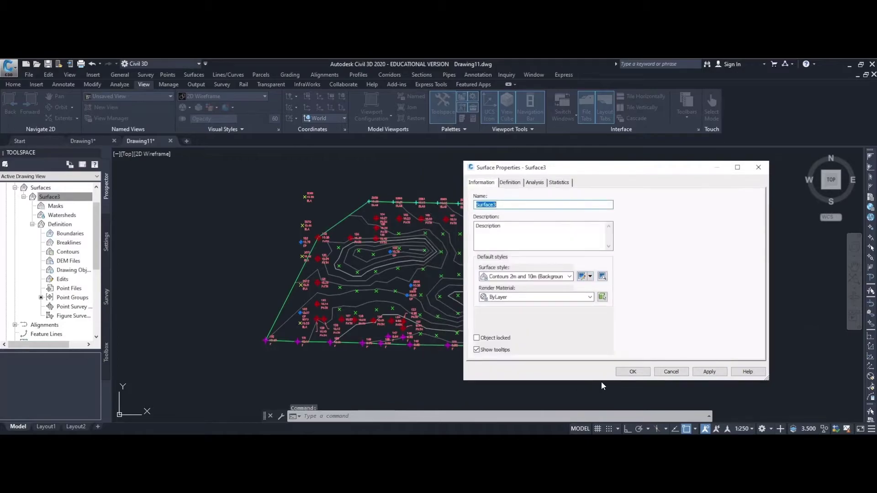
left_click(708, 372)
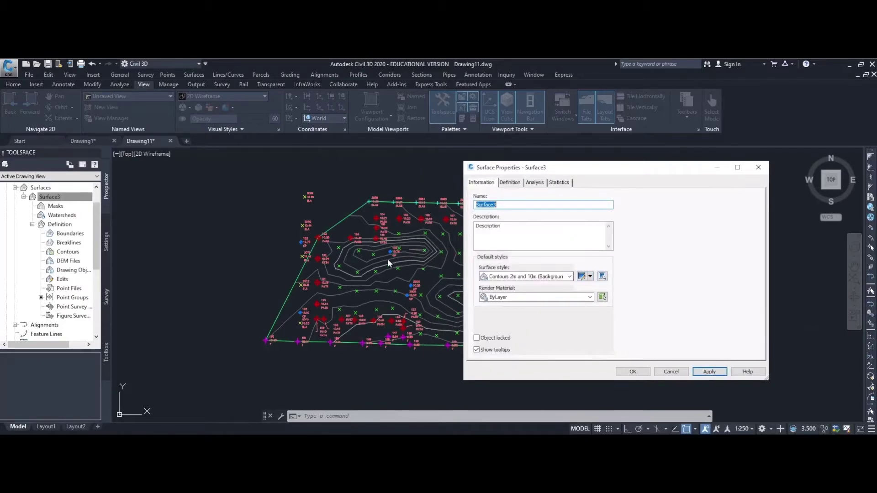
Step: Reopen the current surface style, raise contour smoothing to about 80% of its range, and apply it to the surface
left_click(590, 276)
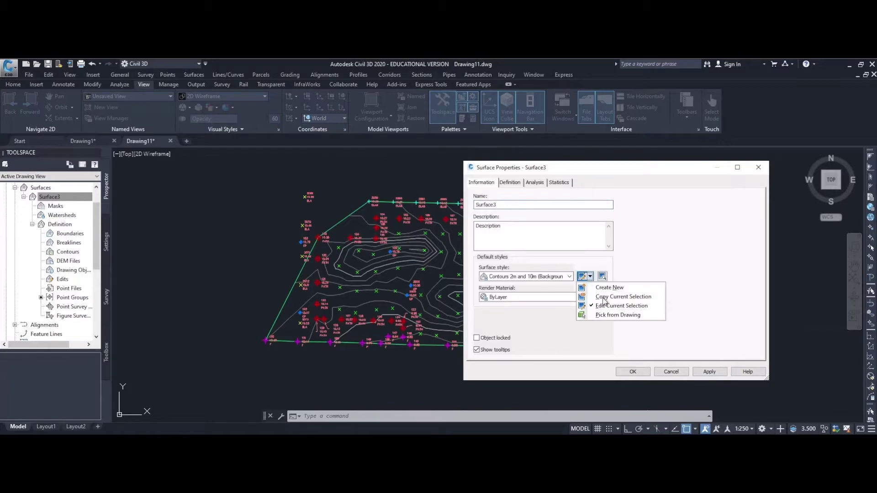
left_click(610, 304)
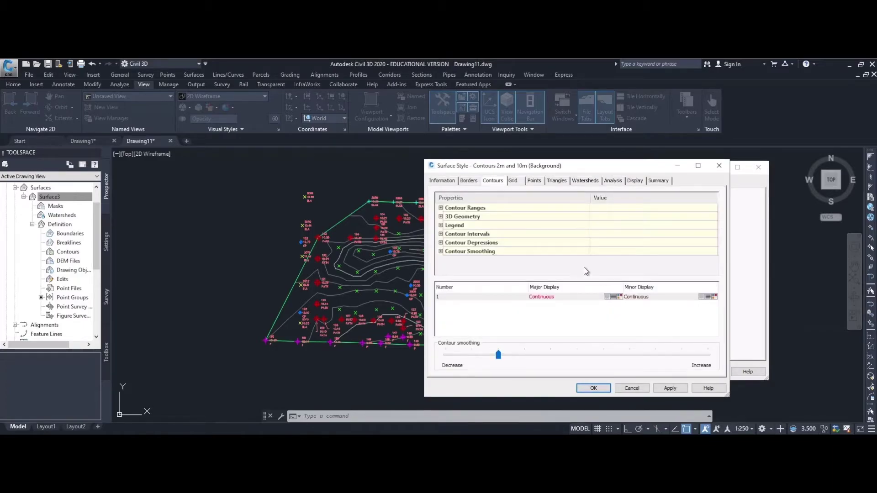
left_click(442, 252)
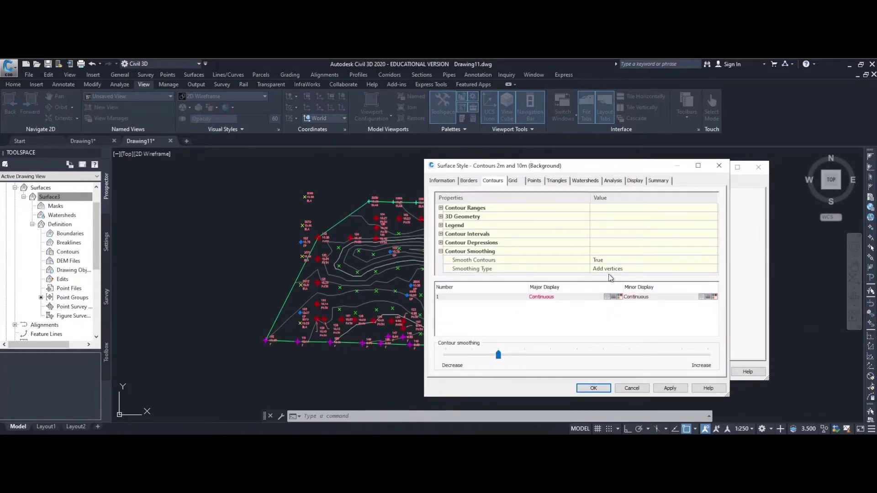
left_click_drag(601, 366, 653, 363)
left_click(670, 389)
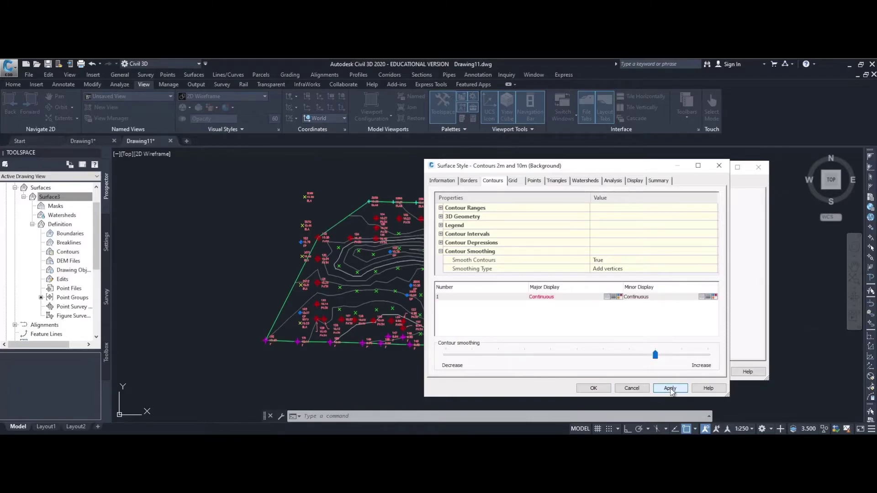
left_click(594, 389)
left_click(708, 371)
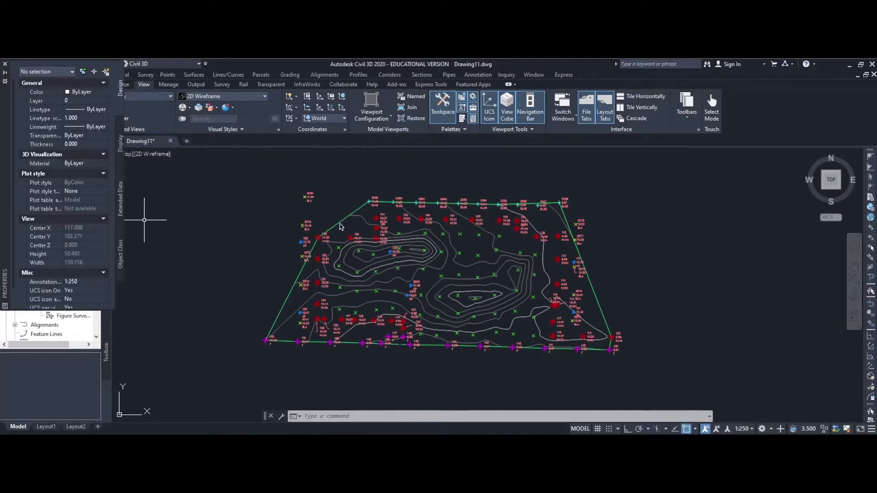
Step: Add multiple contour labels along a roughly north-south line crossing the whole surface through its western mound
left_click(6, 64)
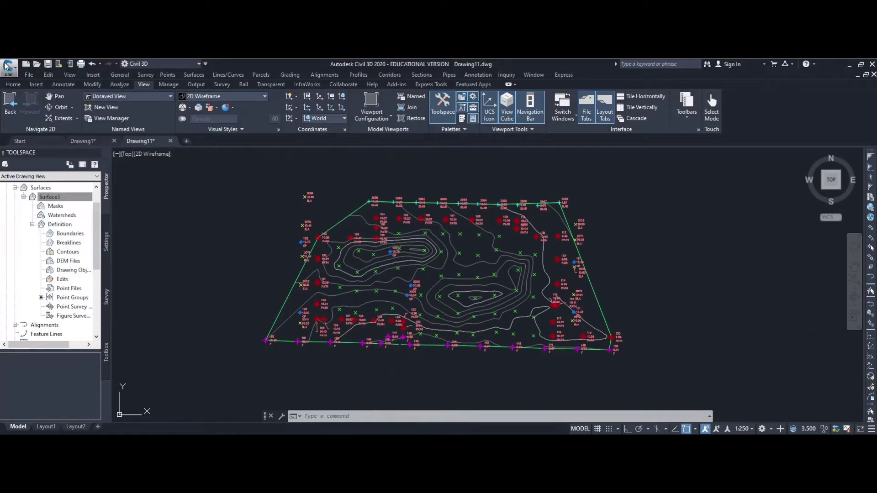
left_click(338, 223)
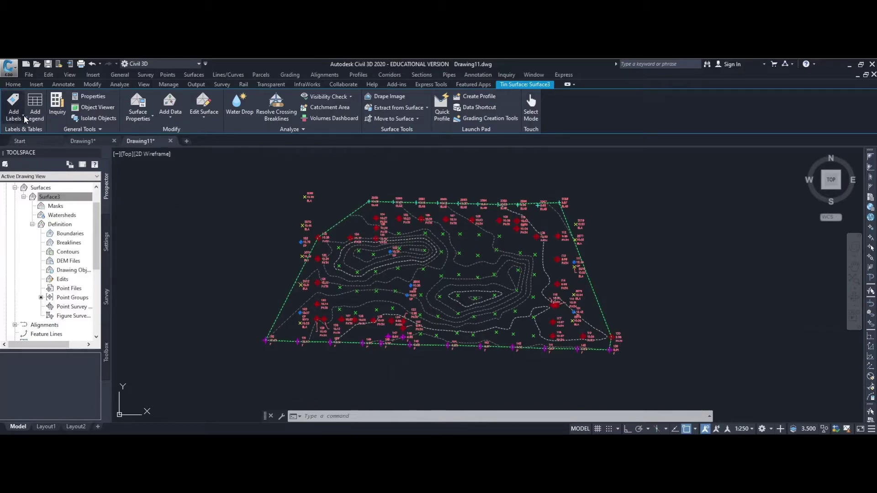
left_click(24, 117)
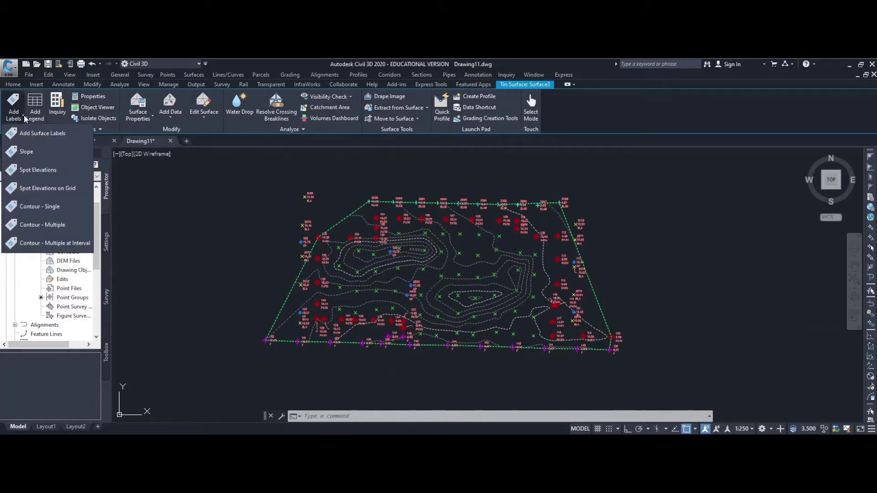
left_click(34, 226)
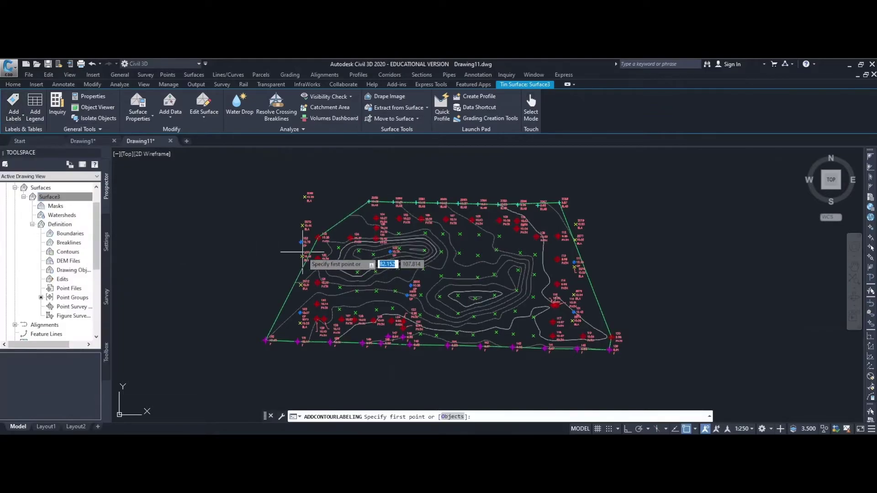
left_click(380, 175)
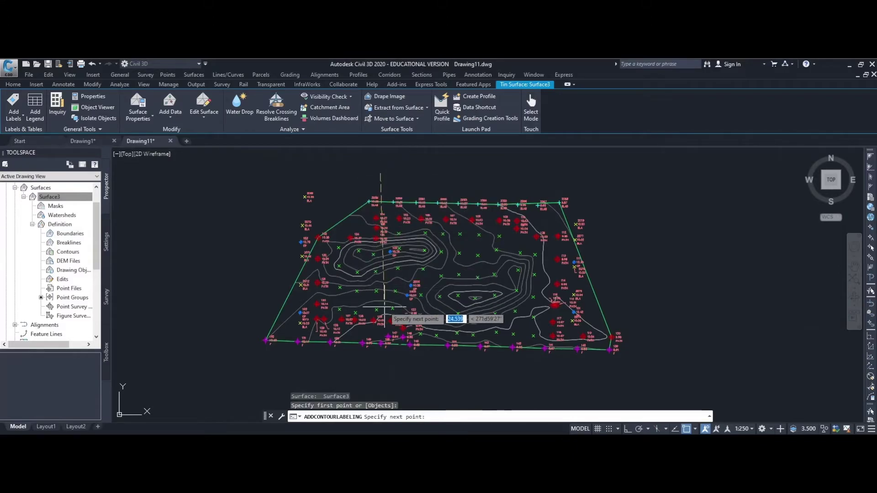
left_click(397, 366)
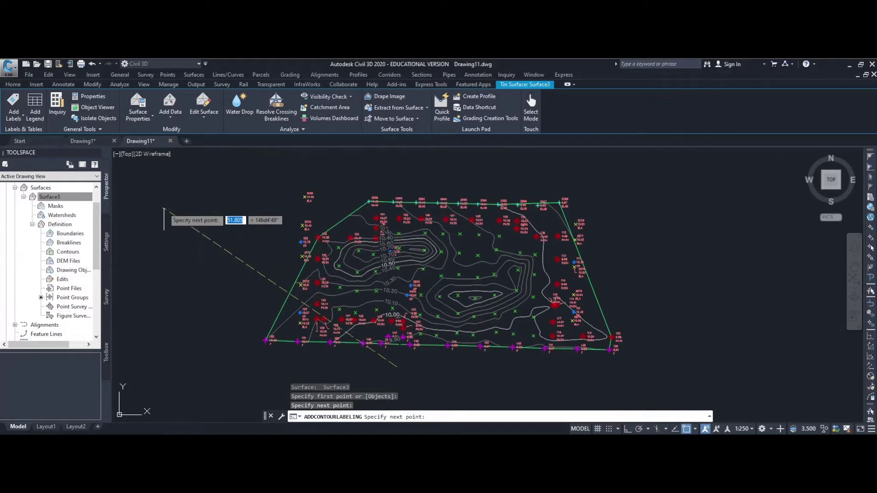
key("Escape")
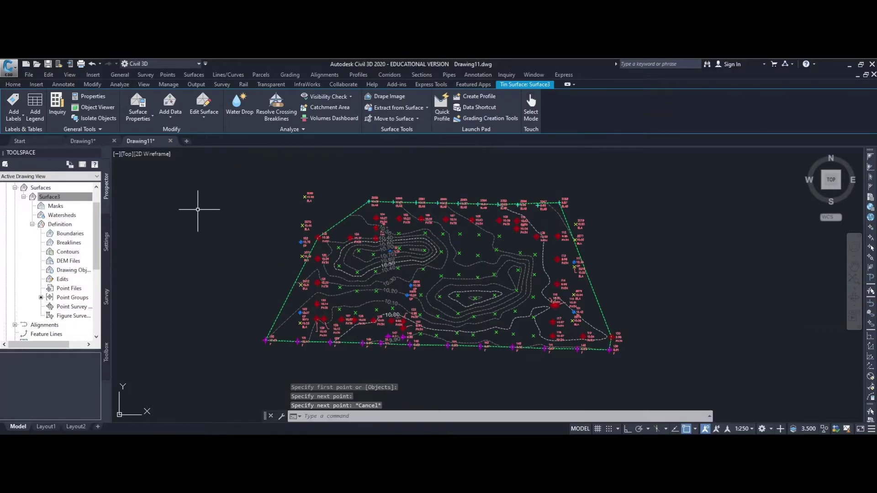
Step: Add single contour labels to the contours near the north-east edge and on successive contours around the eastern mound
left_click(18, 117)
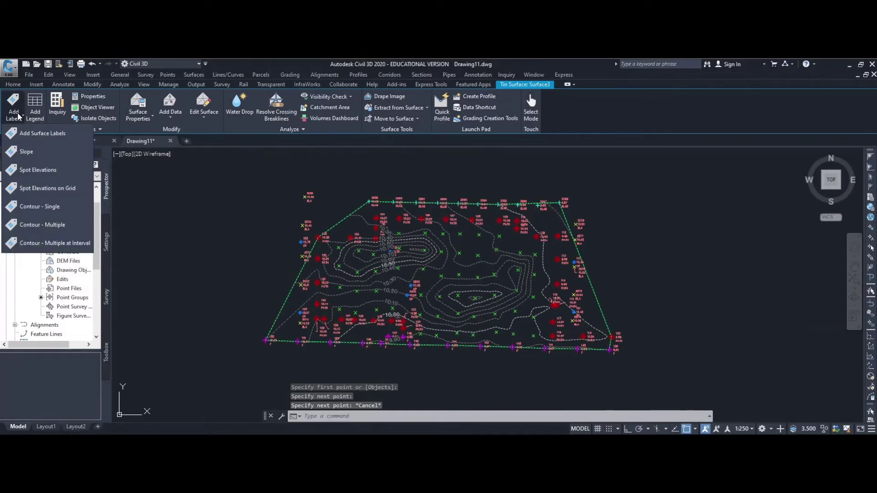
left_click(35, 208)
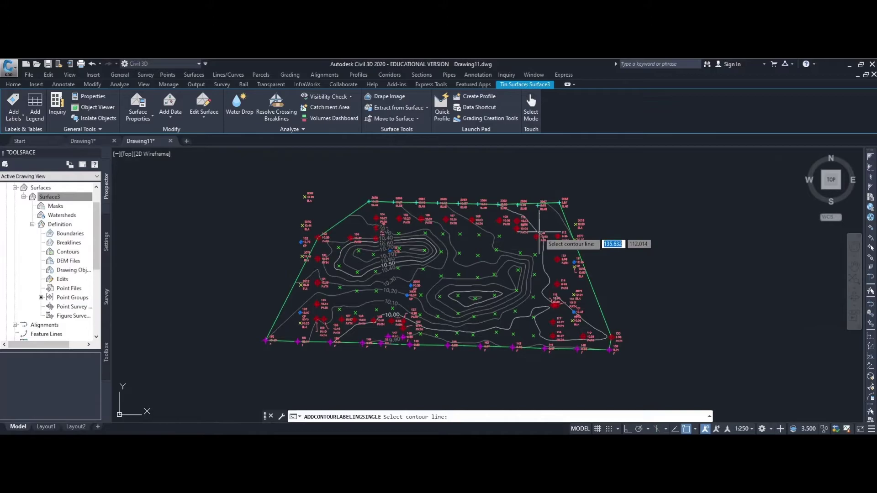
left_click(480, 227)
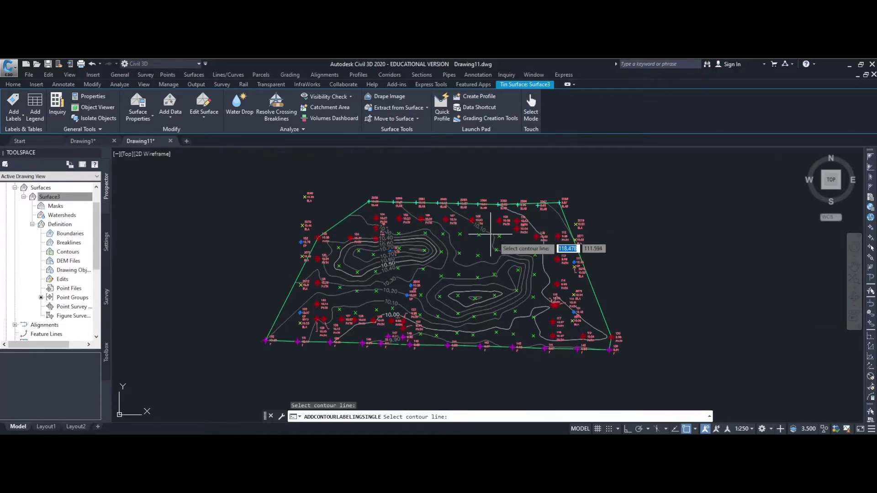
left_click(533, 225)
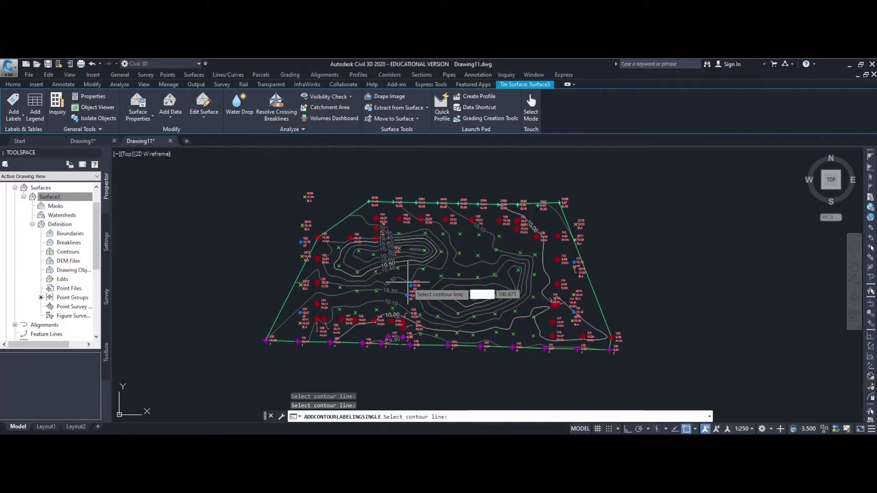
left_click(484, 262)
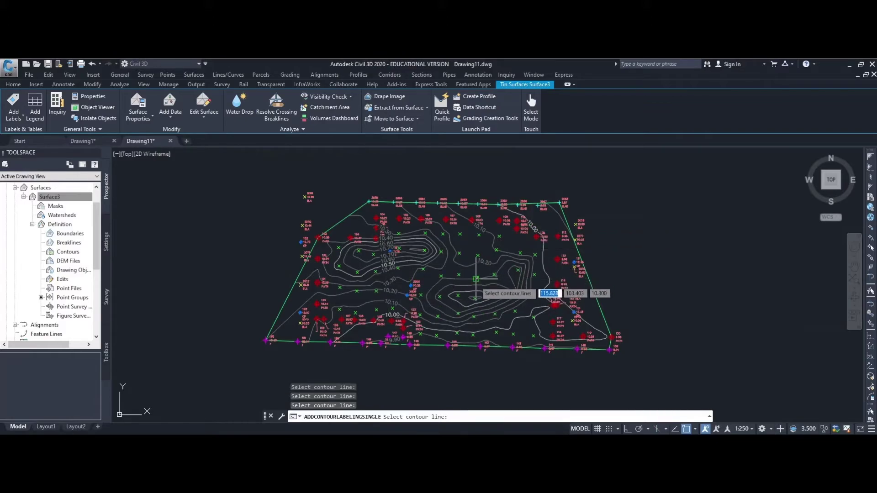
left_click(456, 285)
left_click(463, 292)
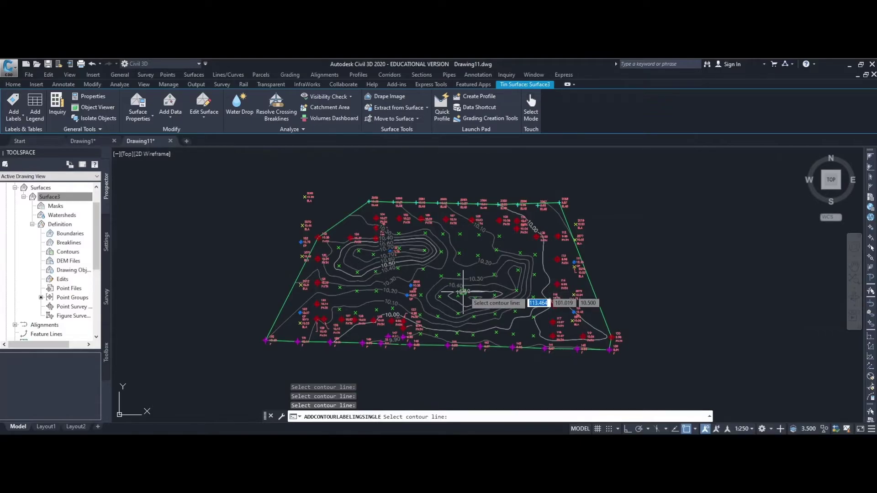
left_click(502, 296)
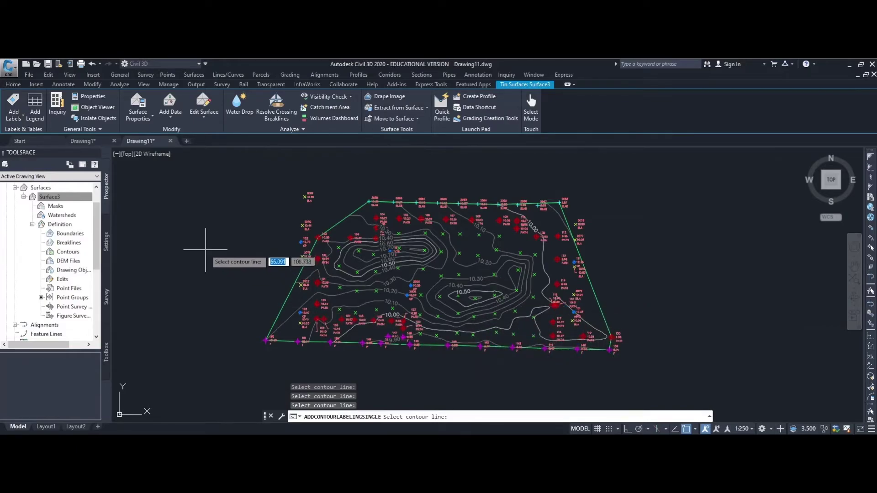
key("Escape")
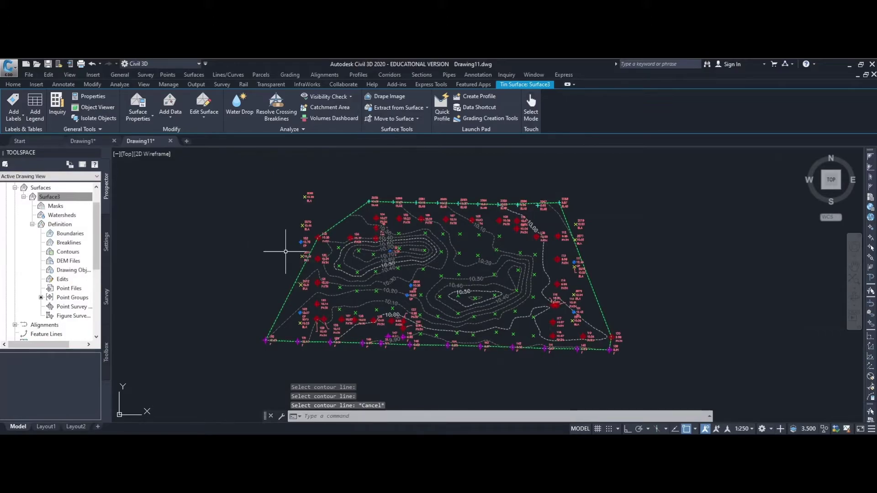
key("Escape")
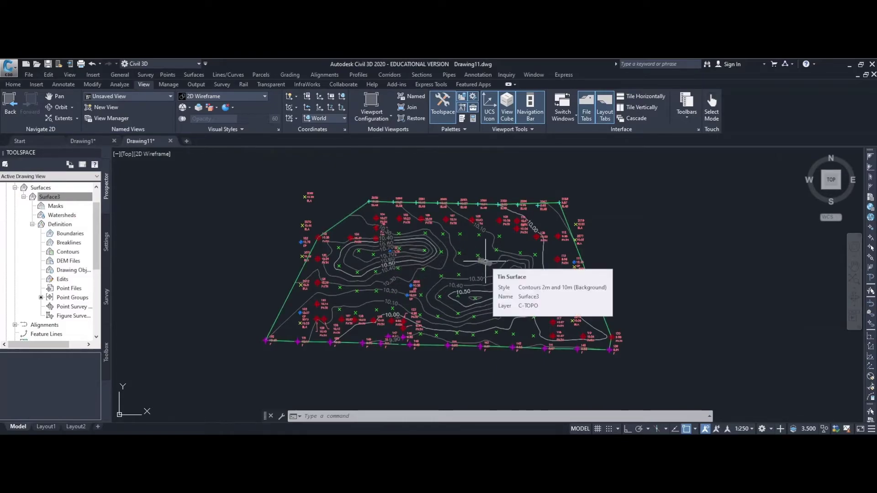
Step: Select all similar surface contour label groups, starting from the multiple-label line, and open their properties
left_click(392, 247)
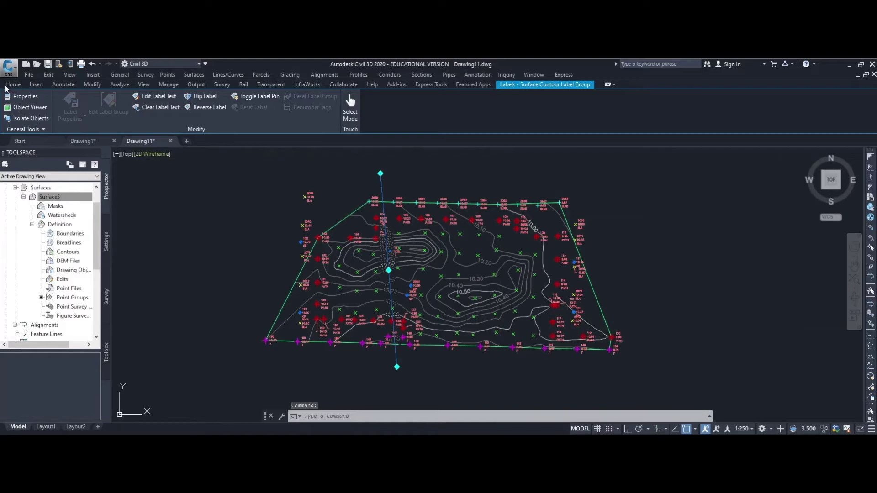
left_click(39, 130)
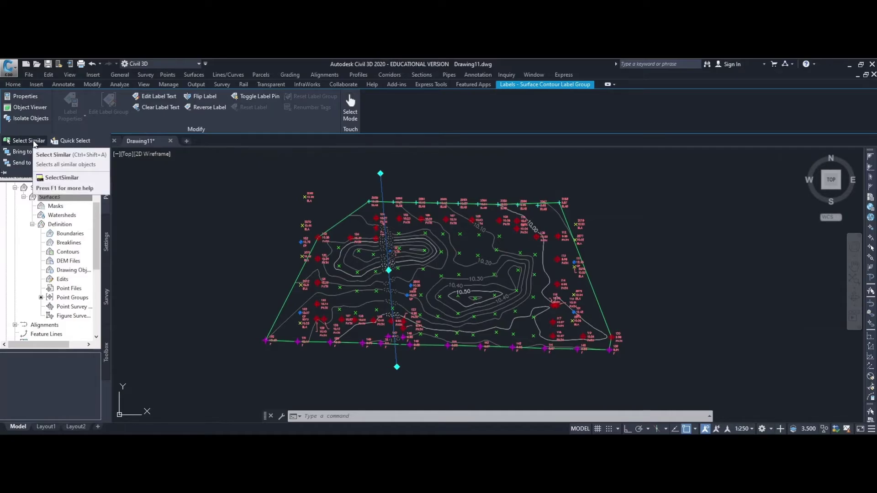
left_click(33, 141)
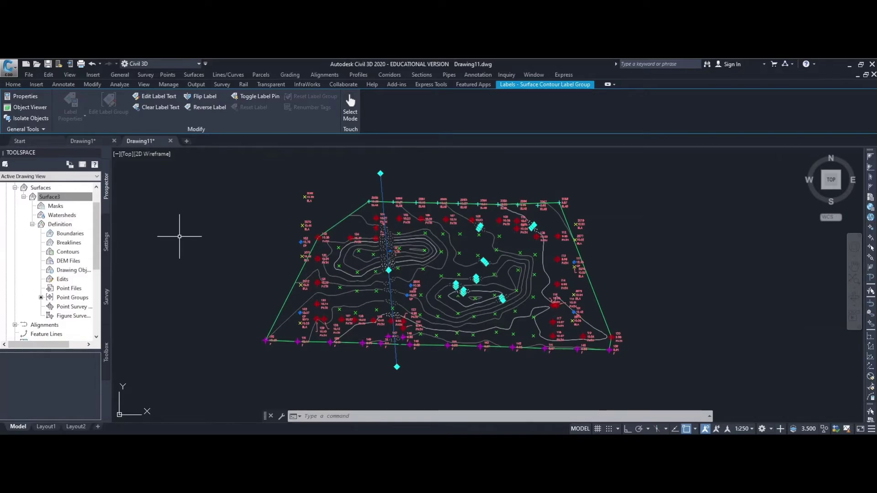
left_click(23, 98)
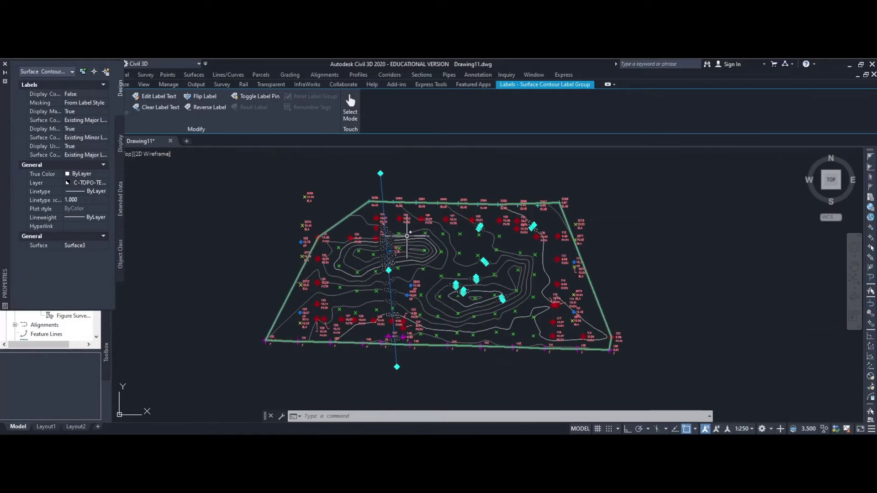
mouse_move(407, 236)
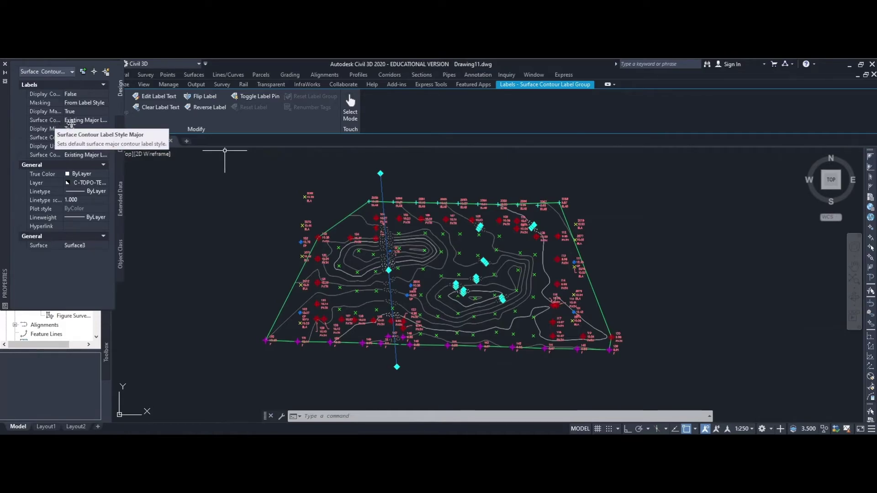
Step: Edit the major contour label style Existing Major Labels, setting its Surface Elevation text height to 1.25 mm
left_click(83, 121)
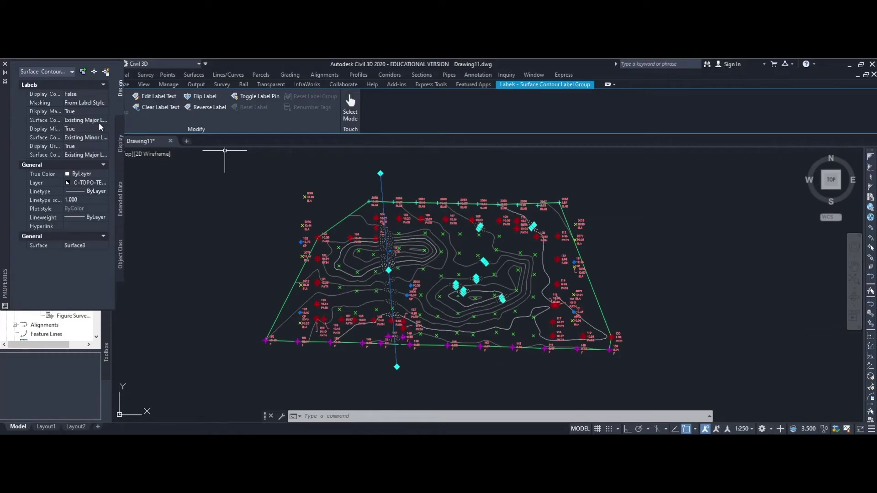
left_click(101, 121)
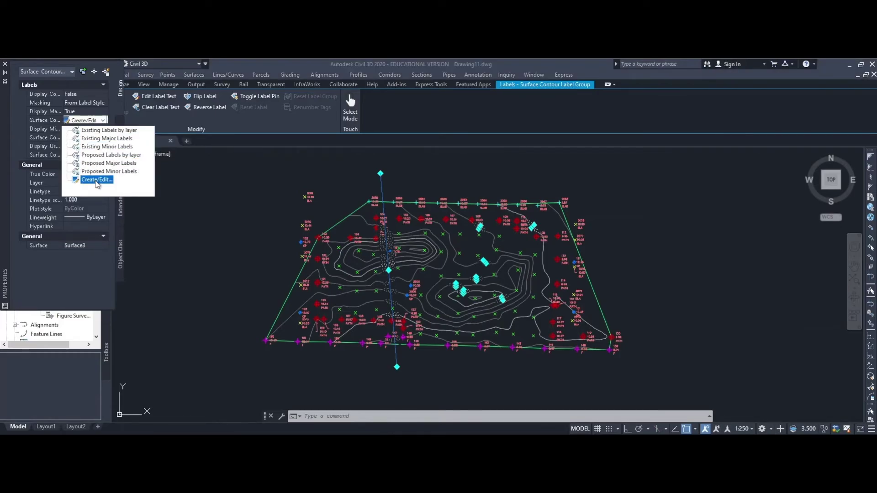
left_click(96, 180)
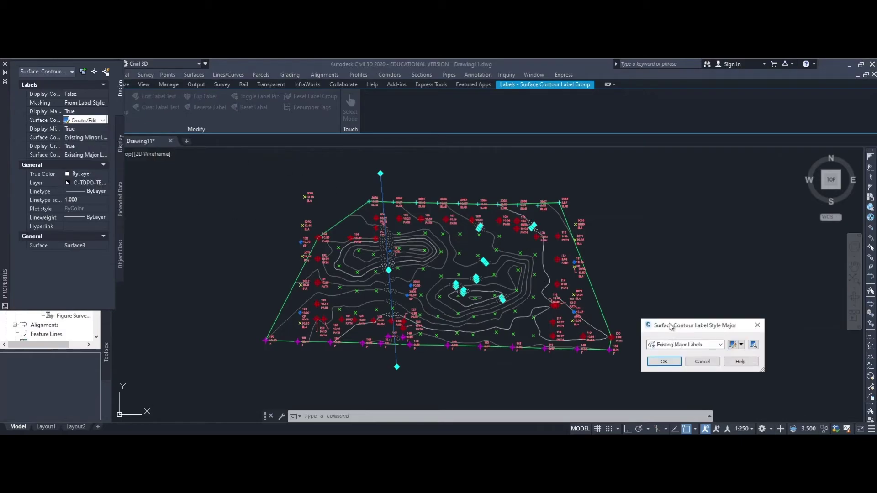
left_click(742, 345)
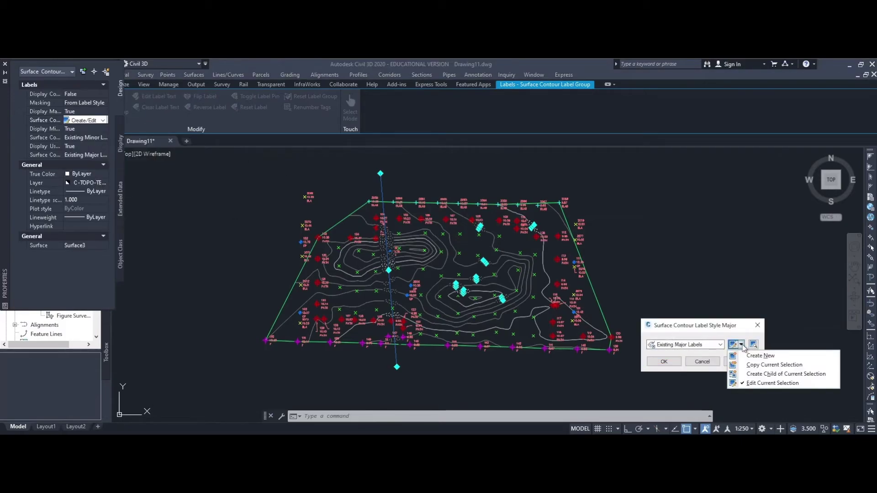
left_click(759, 385)
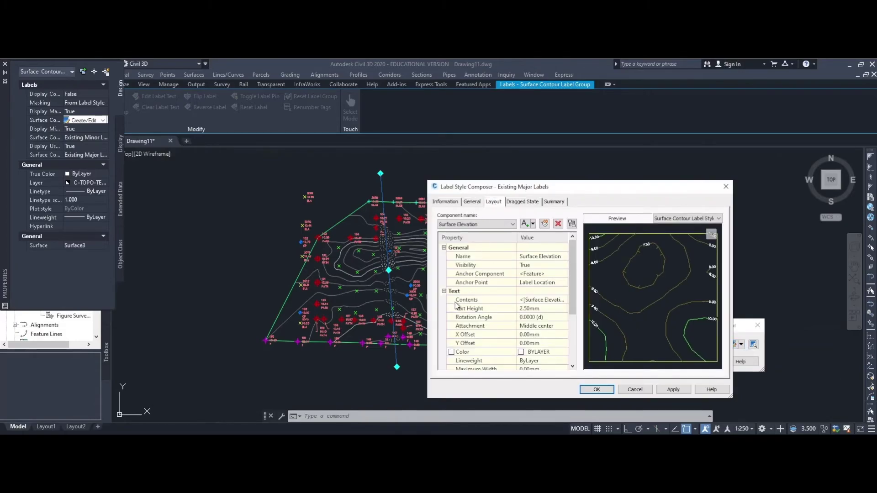
left_click(542, 310)
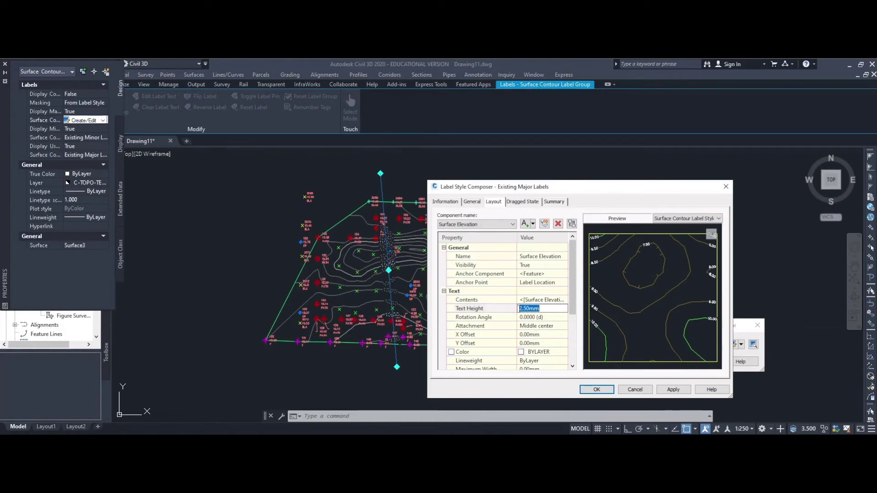
key("BackSpace")
type("1.2")
key("Return")
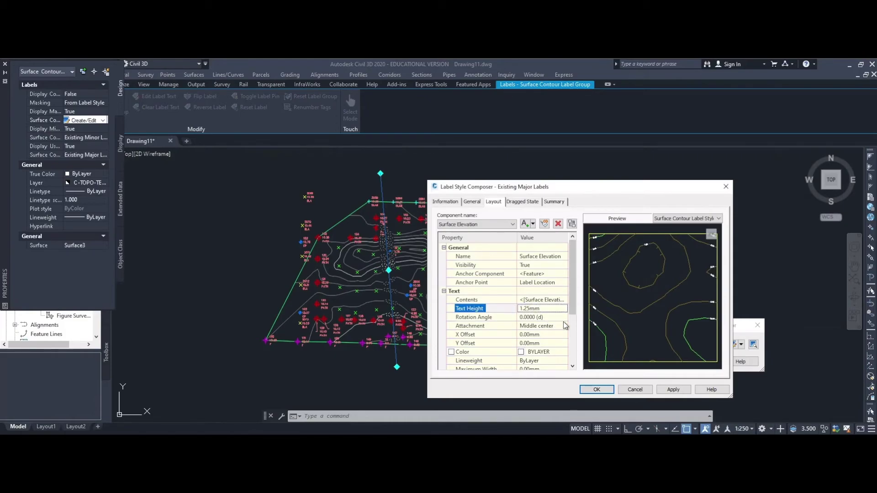
left_click(597, 389)
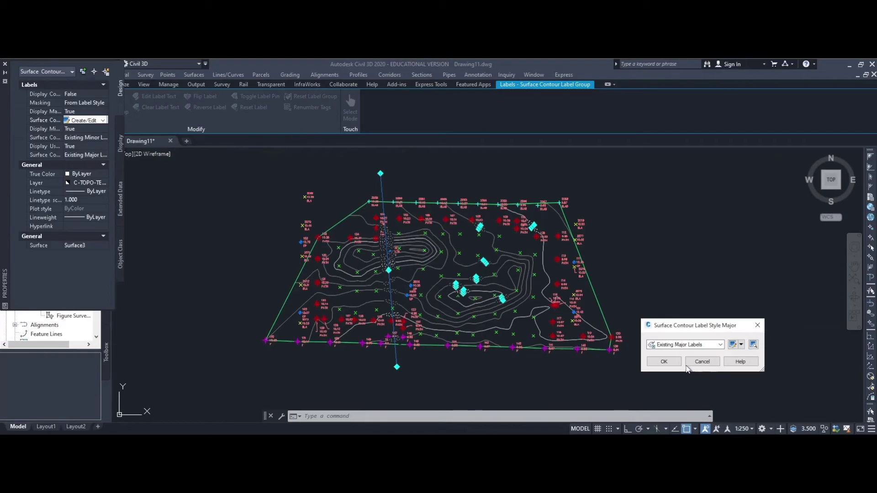
left_click(665, 362)
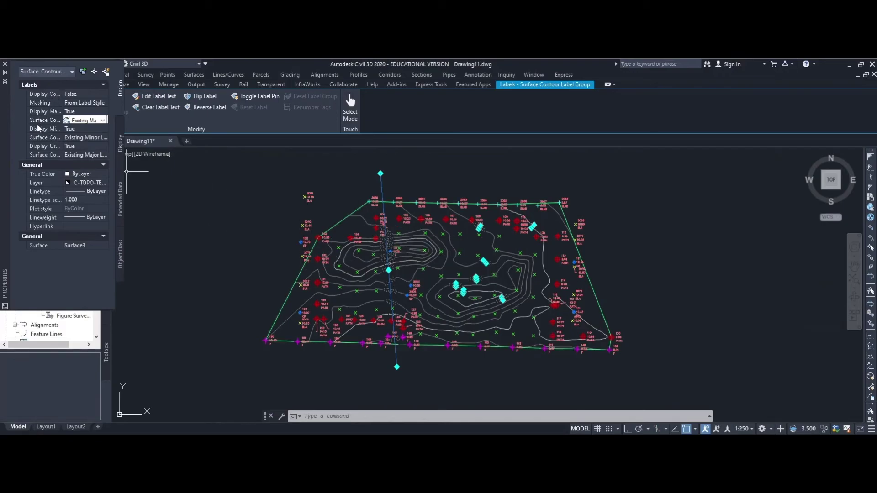
Step: Edit the minor contour label style Existing Minor Labels, setting its Surface Elevation text height to 1.25 mm, and clear the label selection
left_click(103, 136)
left_click(103, 137)
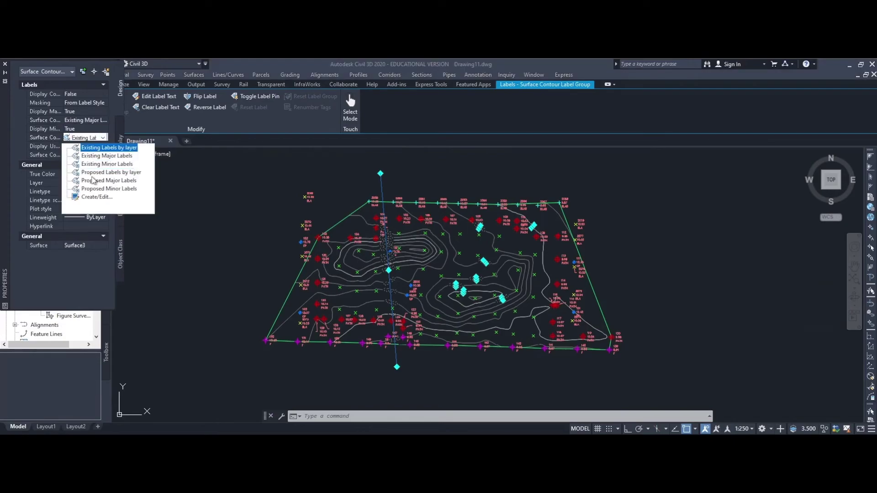
left_click(94, 200)
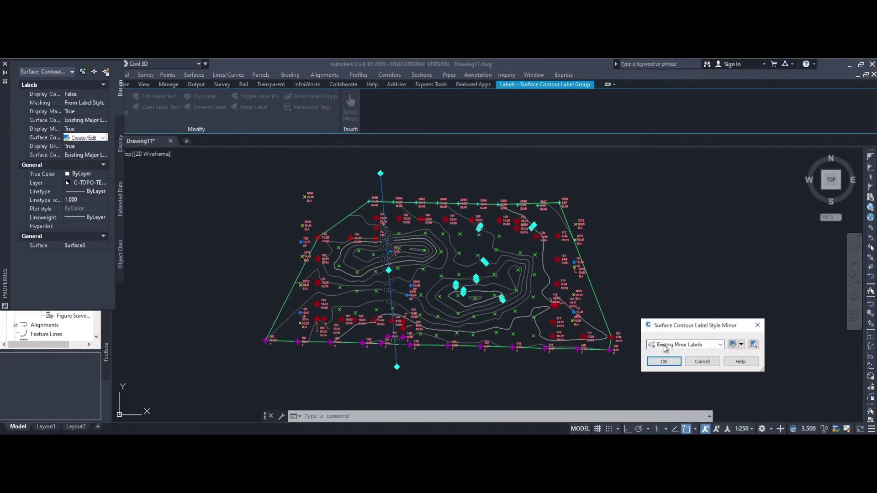
left_click(742, 346)
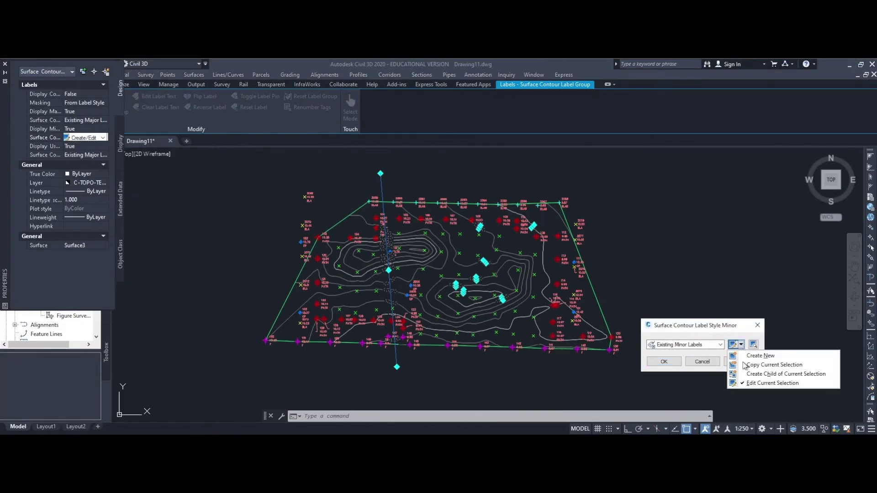
left_click(753, 383)
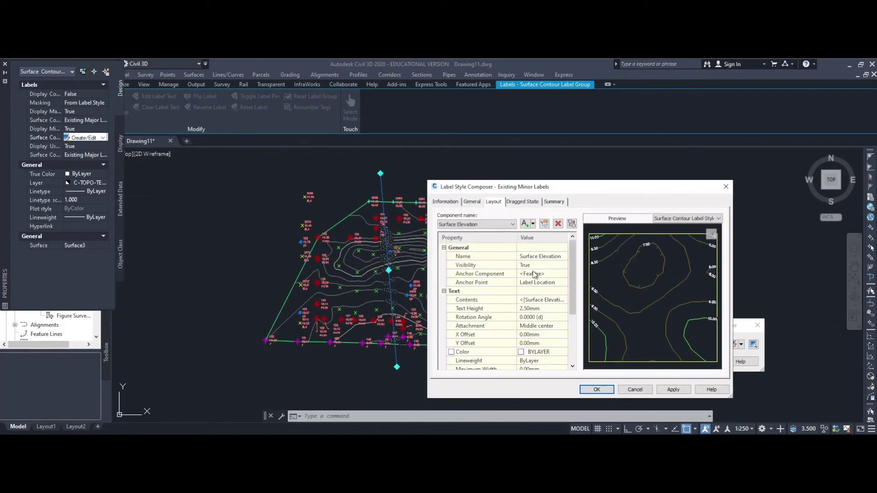
left_click(541, 308)
type("1")
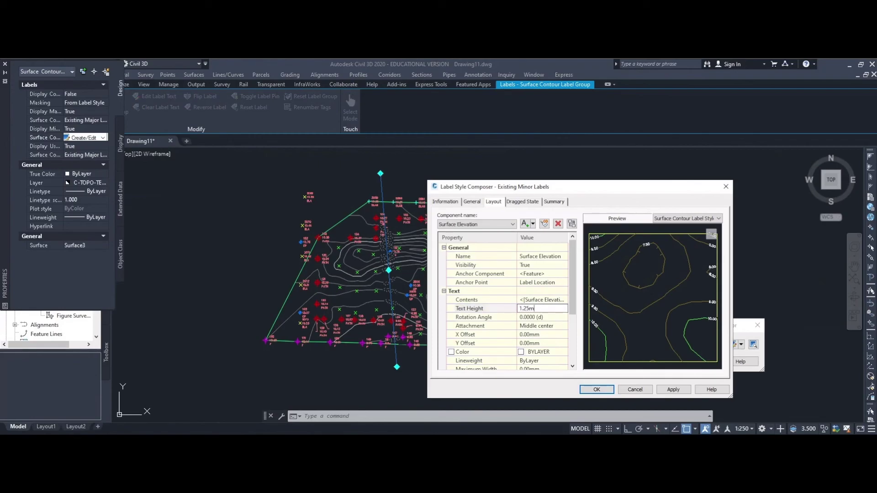
type(".25mm")
left_click(674, 389)
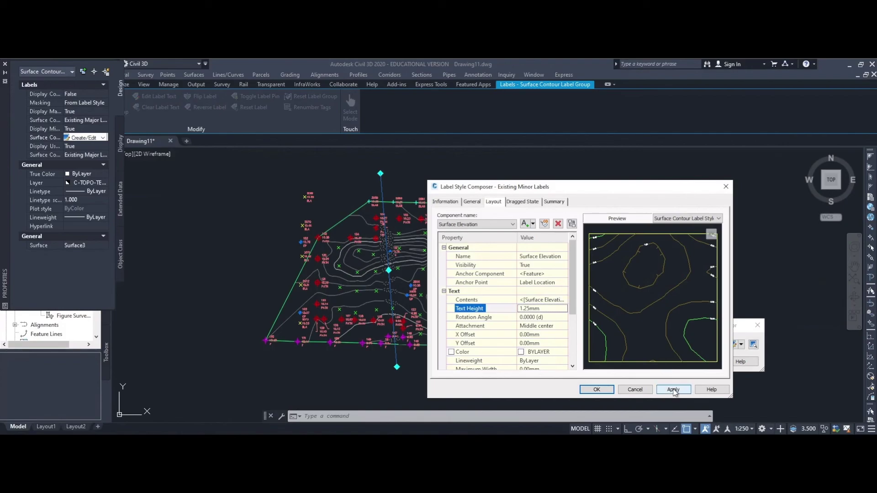
left_click(597, 389)
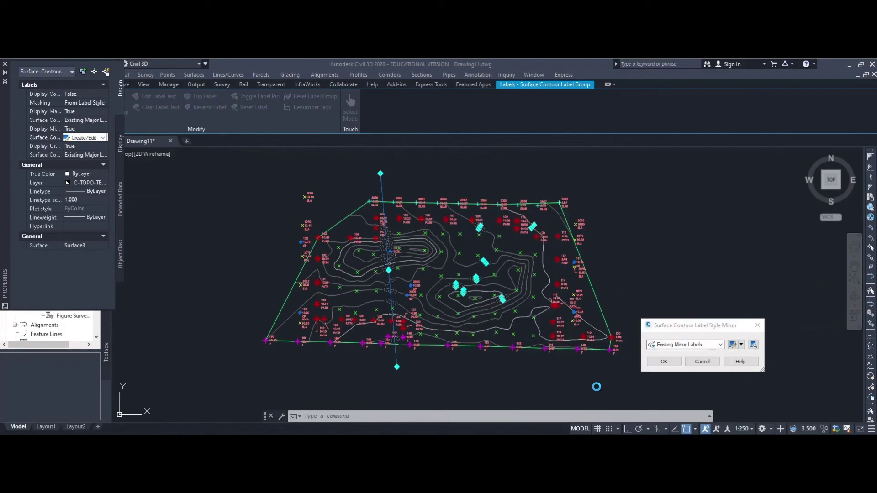
left_click(664, 362)
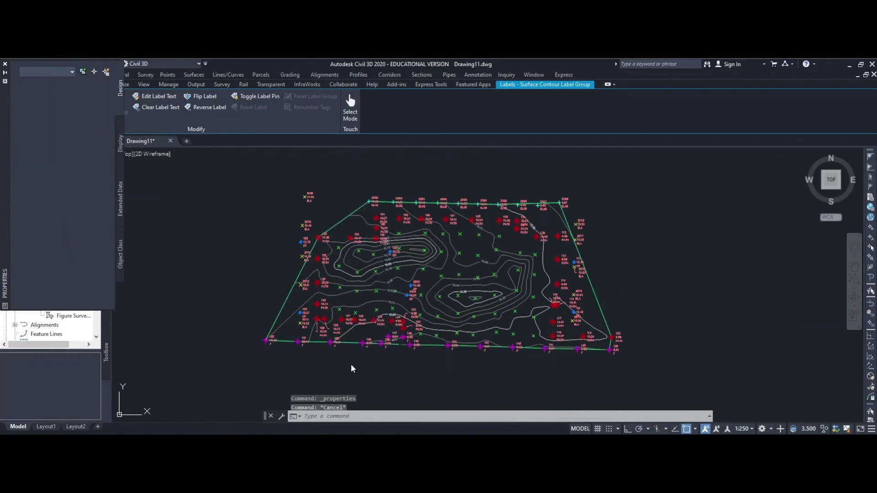
key("Escape")
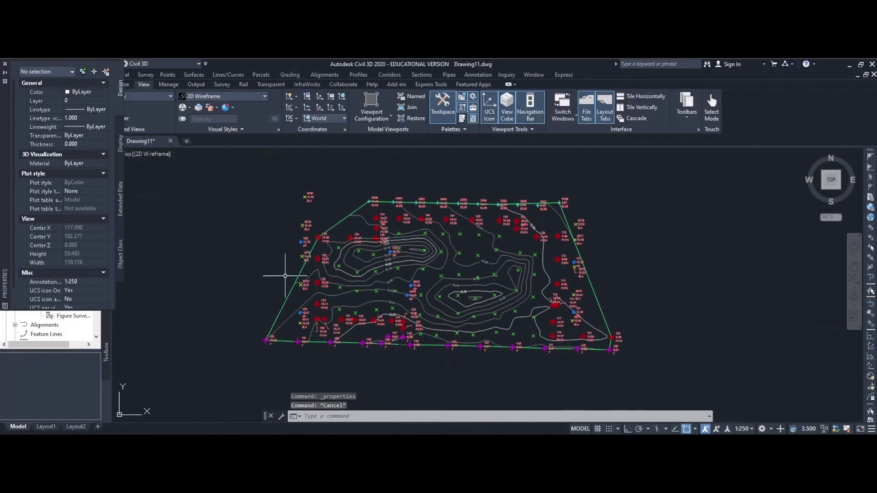